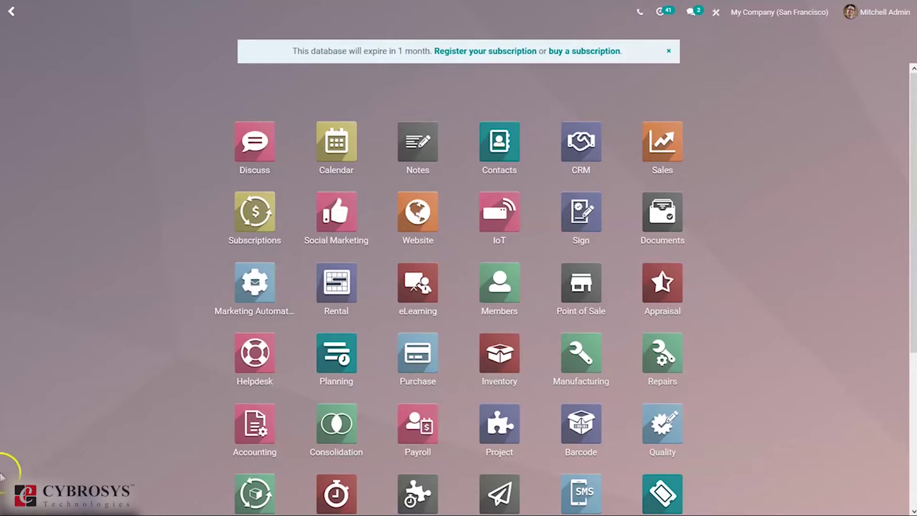
Open the Lunch app and filter the products to the Sandwich category
{"action": "type", "text": "lu"}
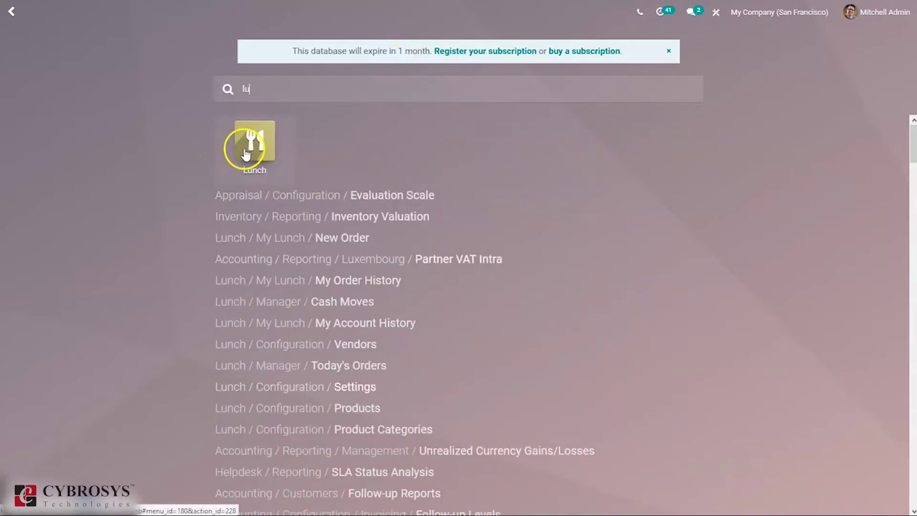
{"action": "left_click", "coordinate": [245, 150]}
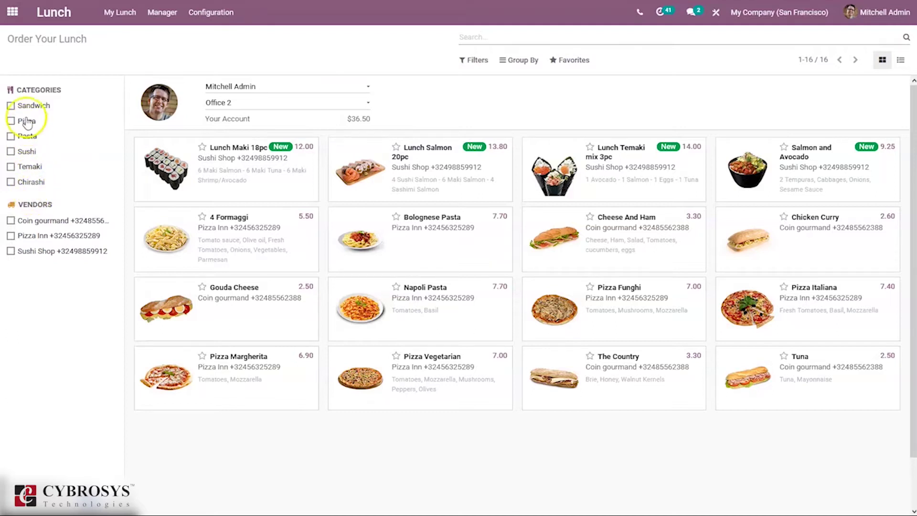
{"action": "left_click", "coordinate": [11, 105]}
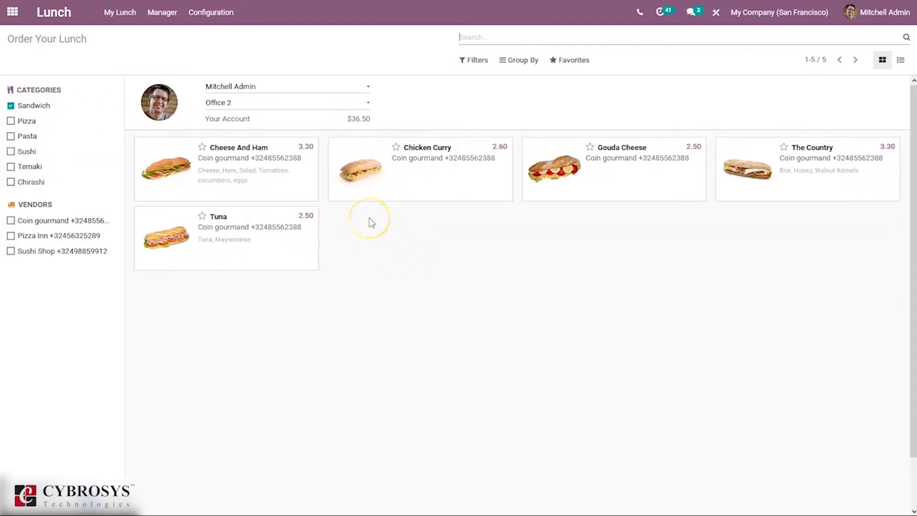
Filter lunch products to the Sandwich and Pizza categories and the Coin gourmand vendor
{"action": "left_click", "coordinate": [199, 146]}
{"action": "left_click", "coordinate": [13, 122]}
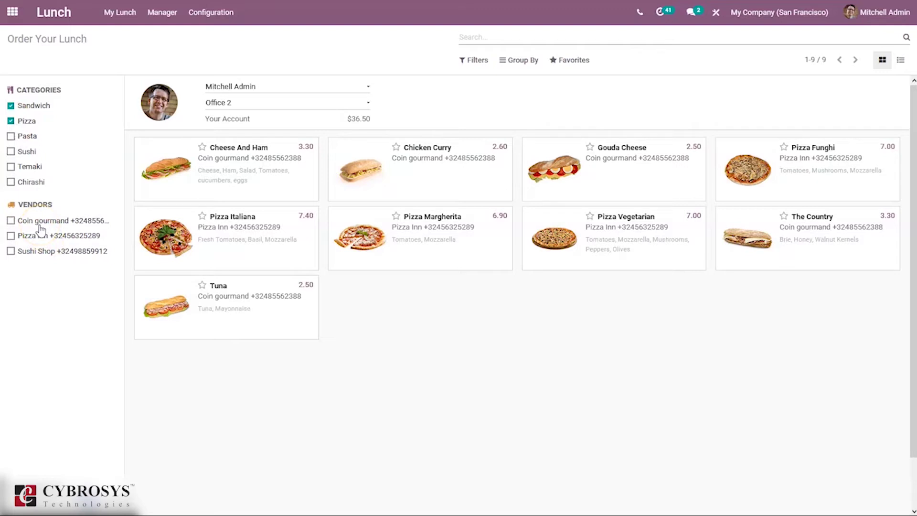
{"action": "left_click", "coordinate": [11, 220]}
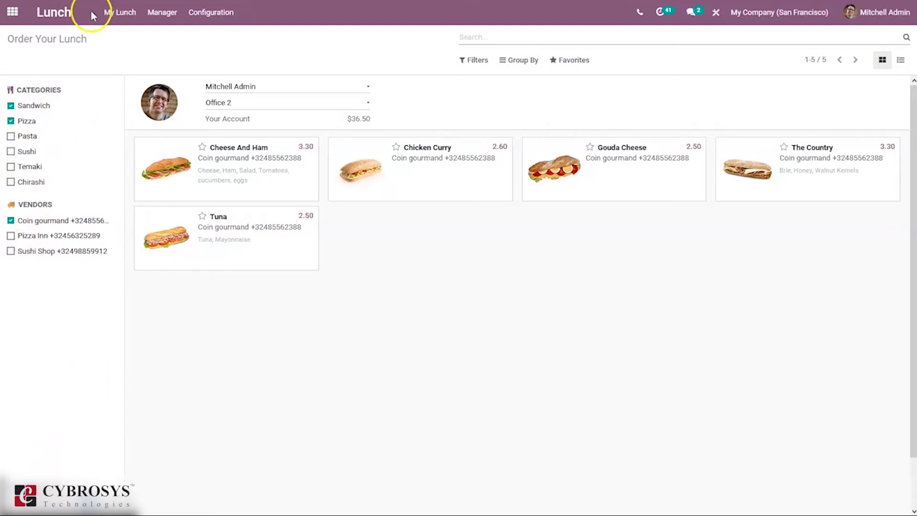
{"action": "left_click", "coordinate": [205, 15]}
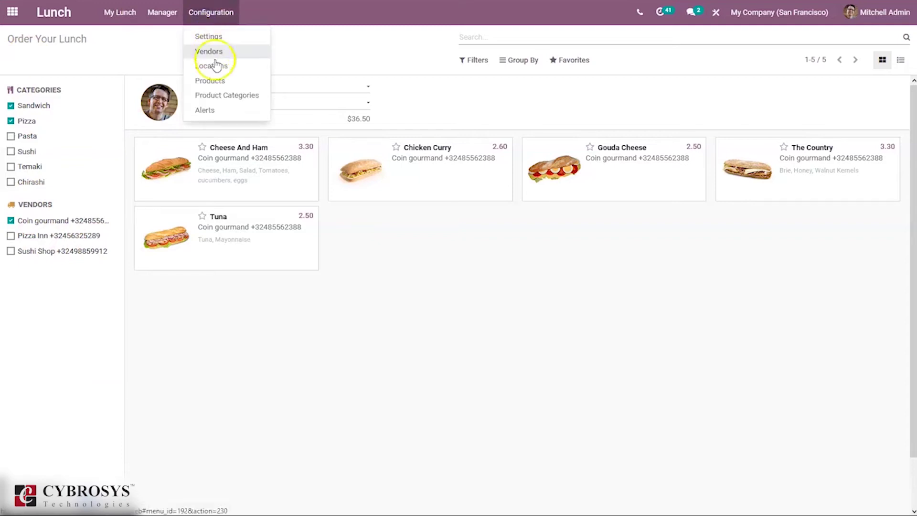
Go to Configuration > Products and start a new lunch product
{"action": "left_click", "coordinate": [215, 78]}
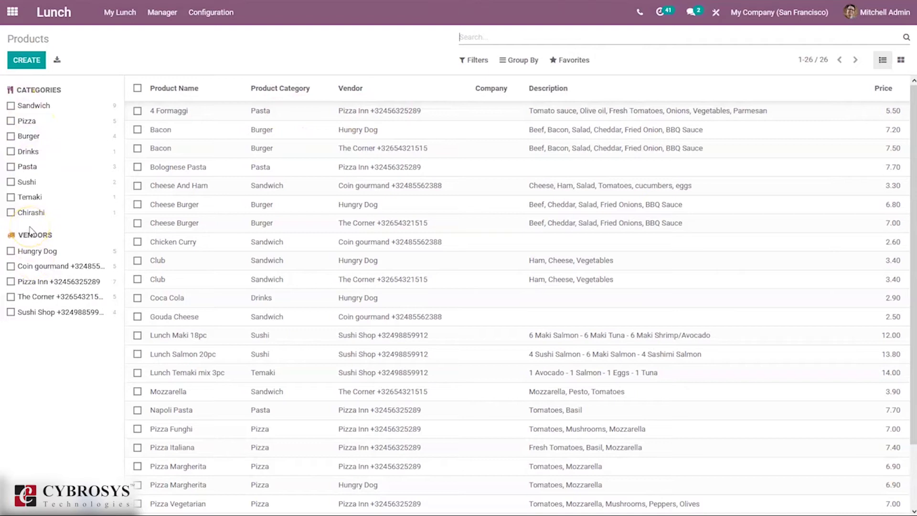
{"action": "left_click", "coordinate": [29, 59]}
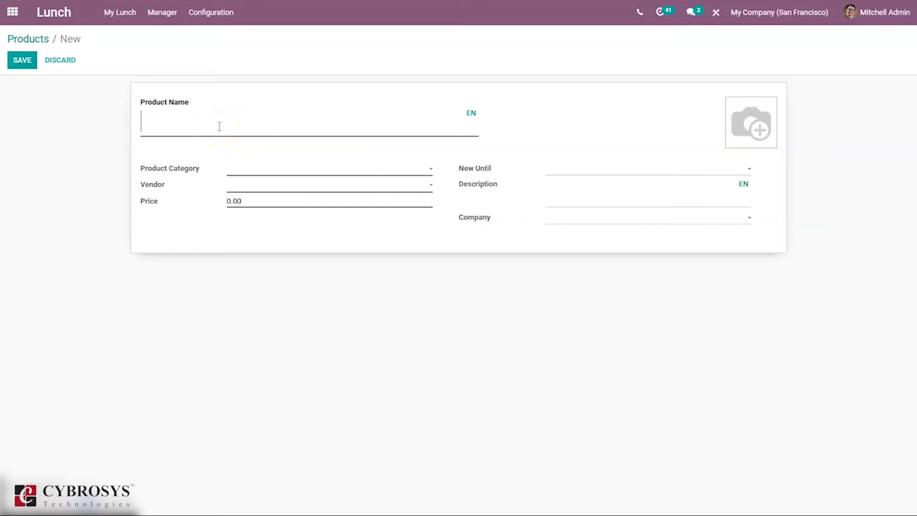
Save product 'Chicken Burger' in category Burger from vendor Hungry Dog at price 120.00
{"action": "type", "text": "Chicken B"}
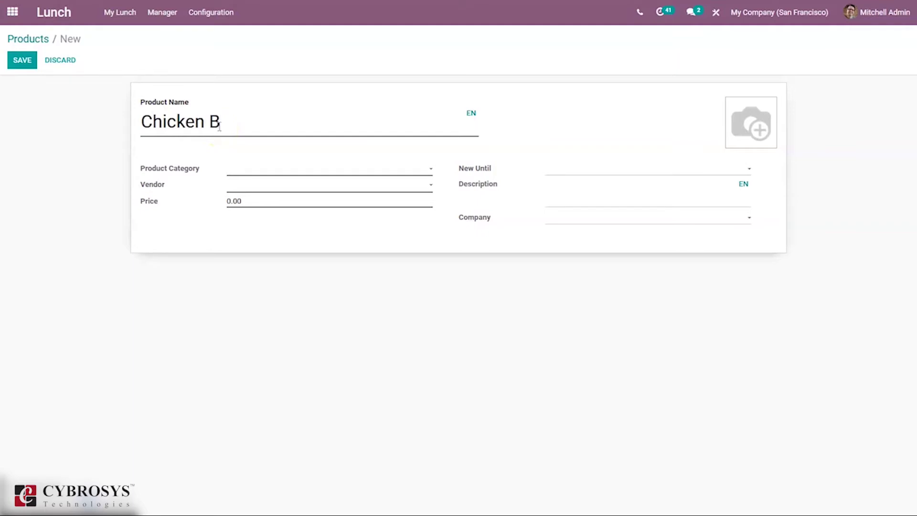
{"action": "type", "text": "urger"}
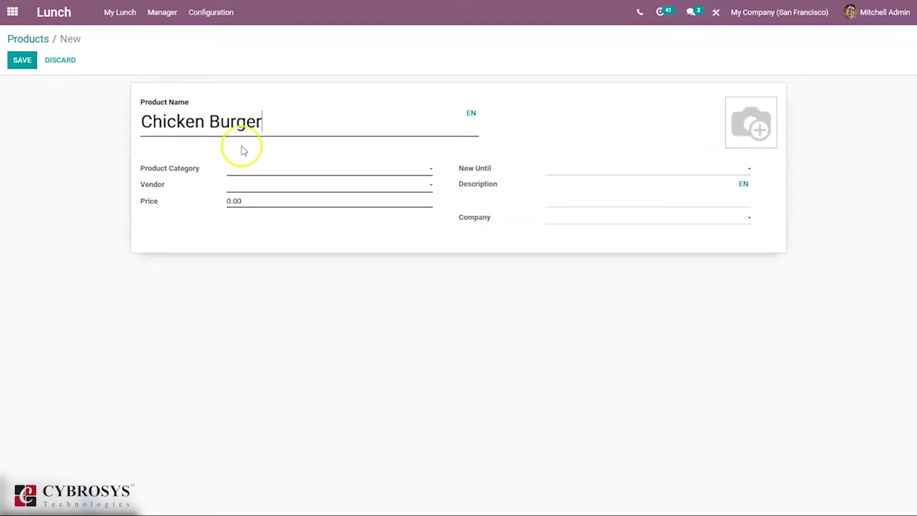
{"action": "left_click", "coordinate": [246, 172]}
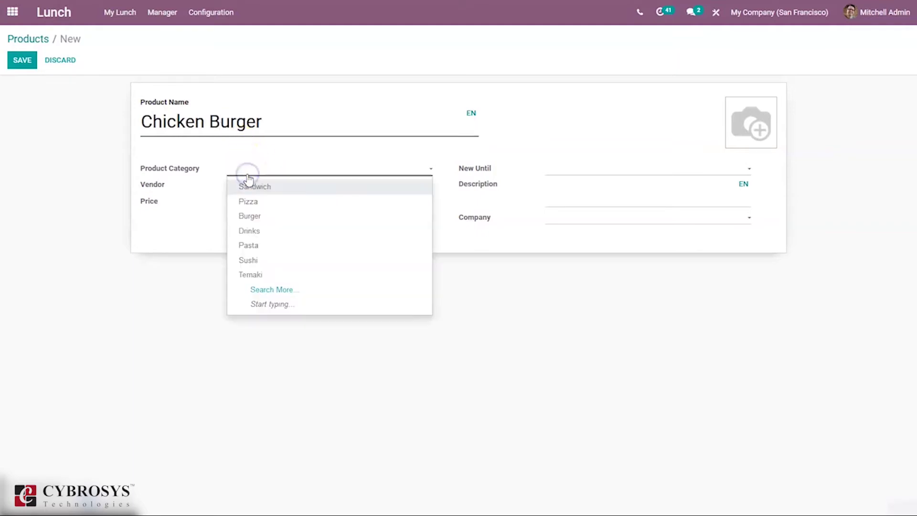
{"action": "left_click", "coordinate": [257, 216]}
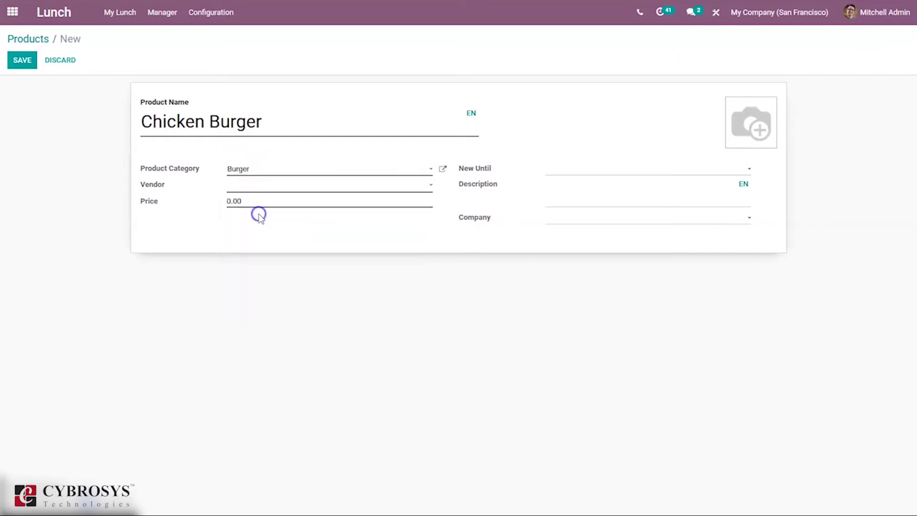
{"action": "left_click", "coordinate": [247, 183]}
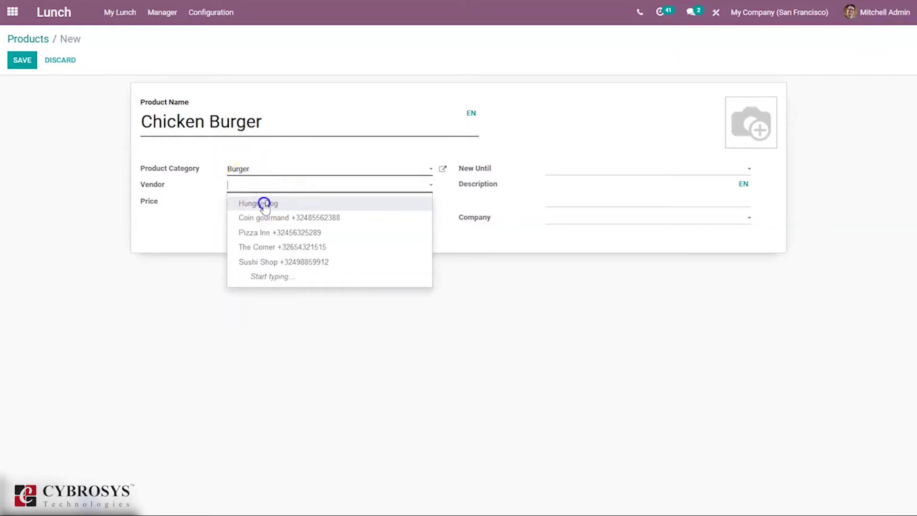
{"action": "left_click", "coordinate": [262, 201]}
{"action": "left_click", "coordinate": [236, 202]}
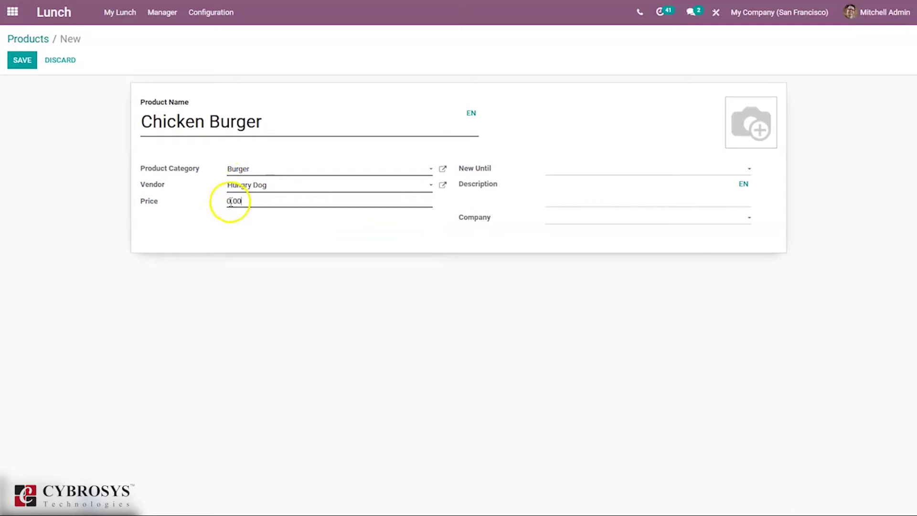
{"action": "type", "text": "12"}
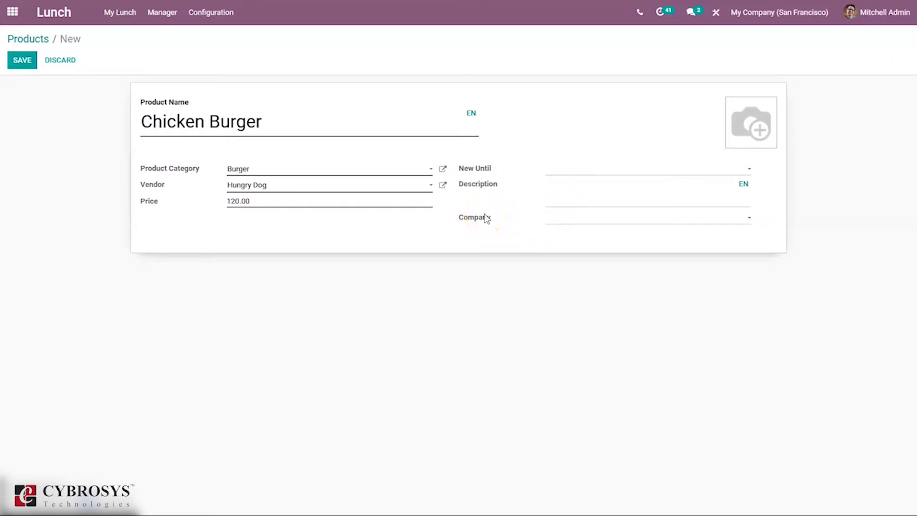
{"action": "left_click", "coordinate": [29, 59]}
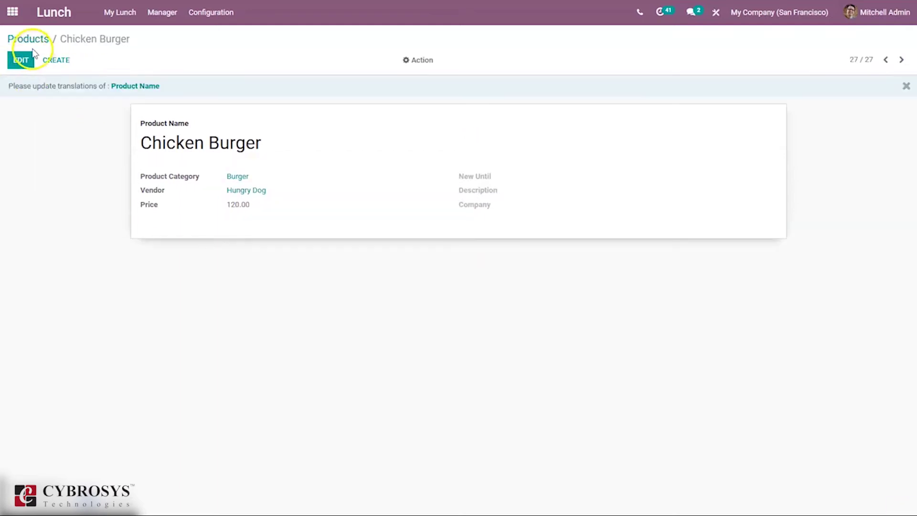
Show only Burger products in the Products list, then view the Product Categories list
{"action": "left_click", "coordinate": [34, 39]}
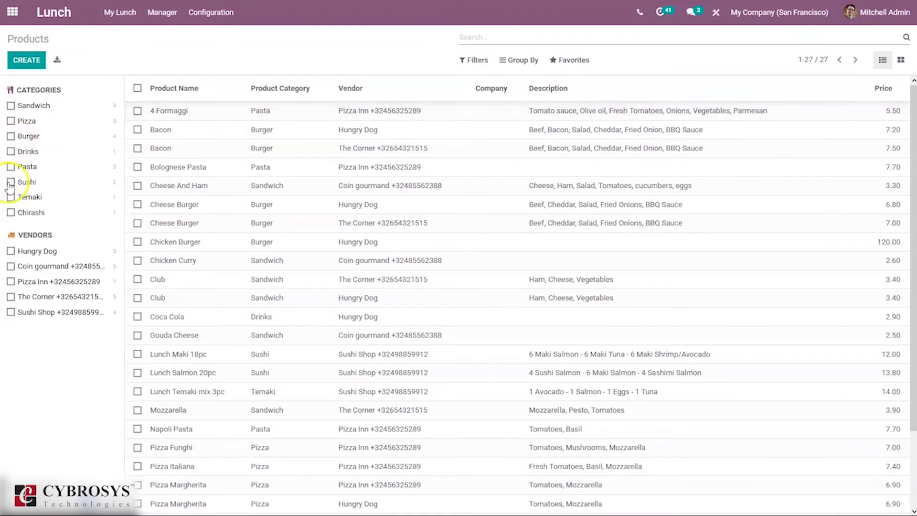
{"action": "left_click", "coordinate": [11, 136]}
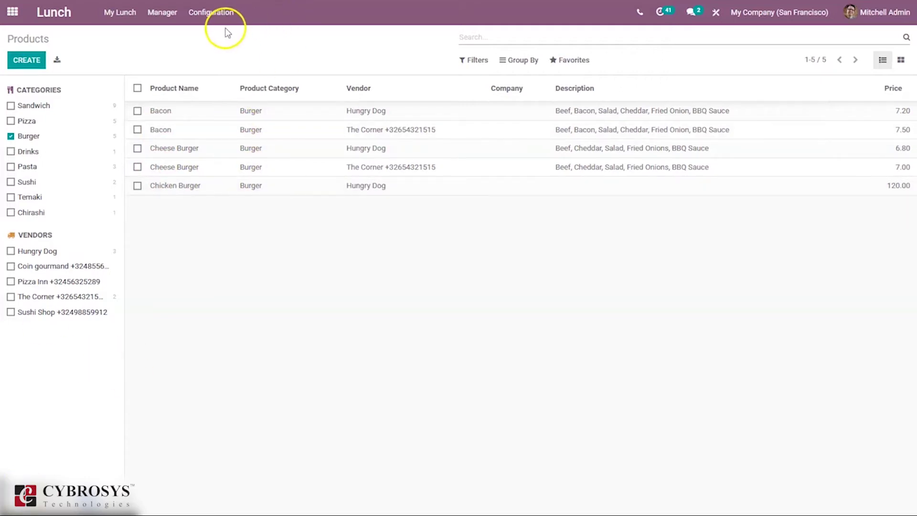
{"action": "left_click", "coordinate": [217, 15]}
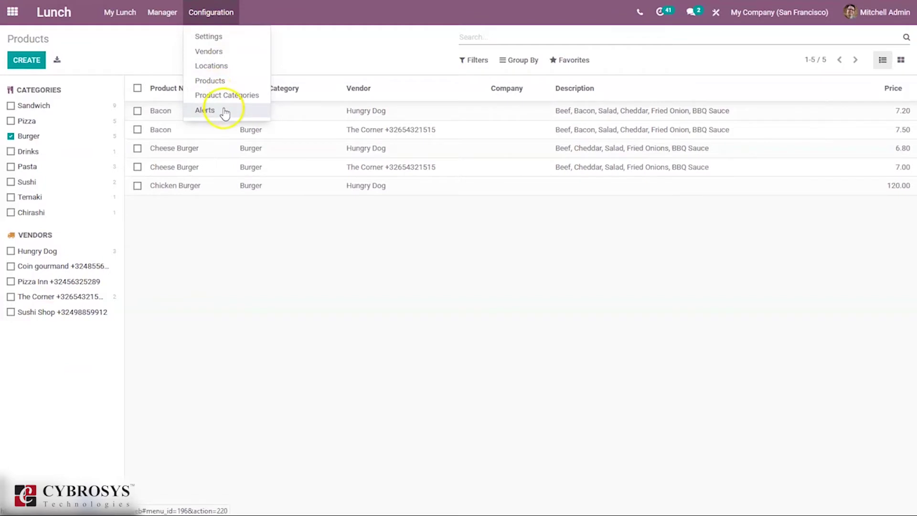
{"action": "left_click", "coordinate": [248, 95]}
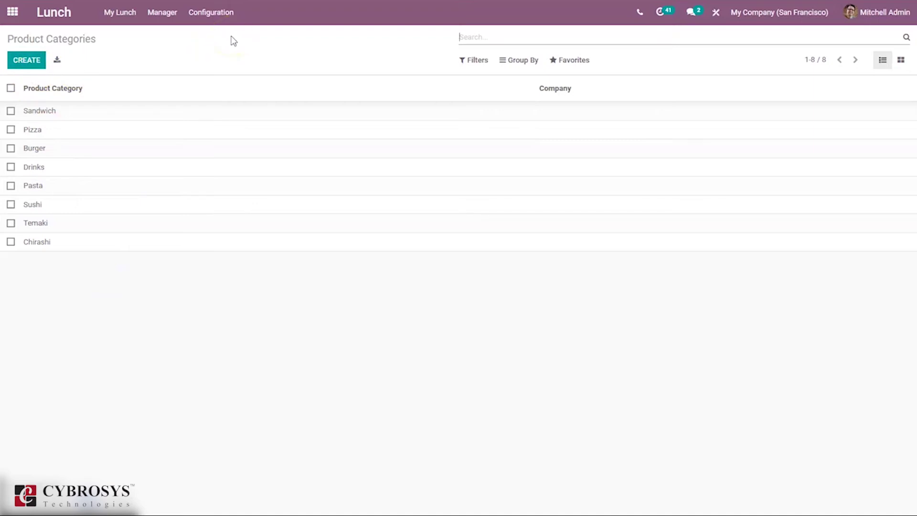
Go to Configuration > Vendors and start a new vendor record
{"action": "left_click", "coordinate": [206, 11]}
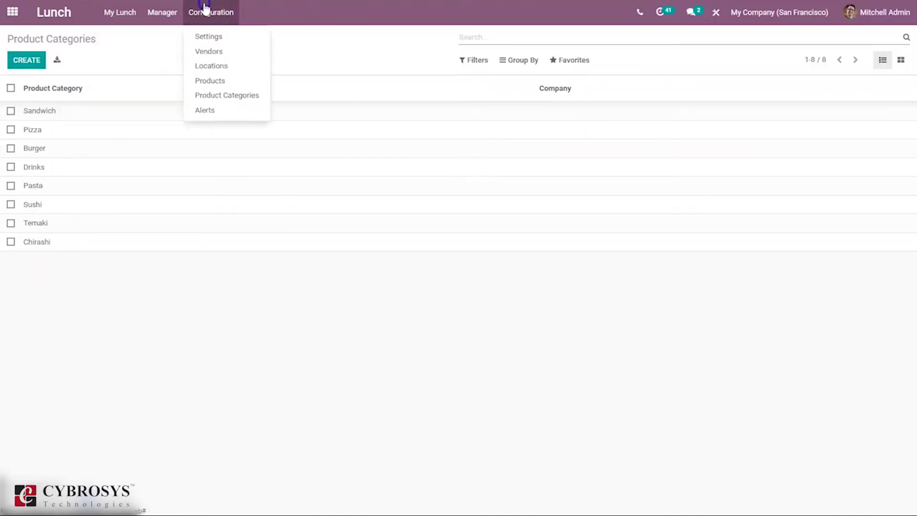
{"action": "left_click", "coordinate": [211, 51]}
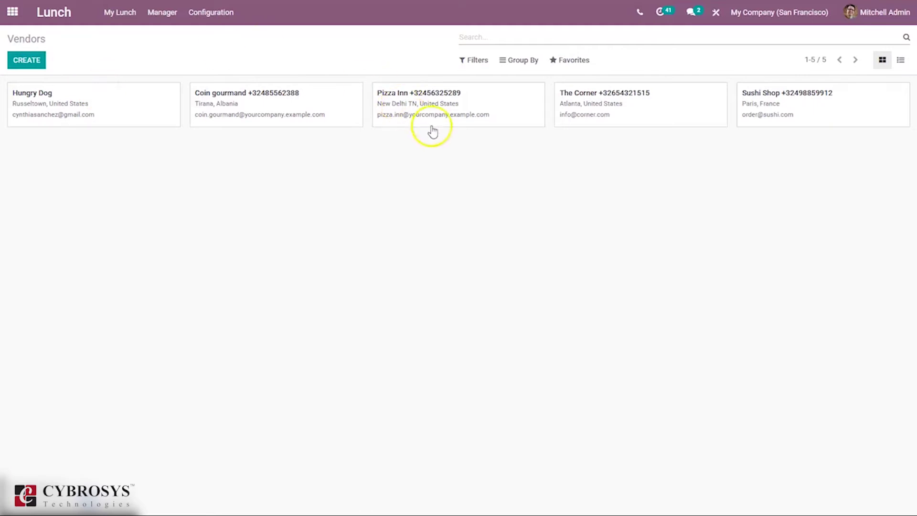
{"action": "left_click", "coordinate": [208, 15]}
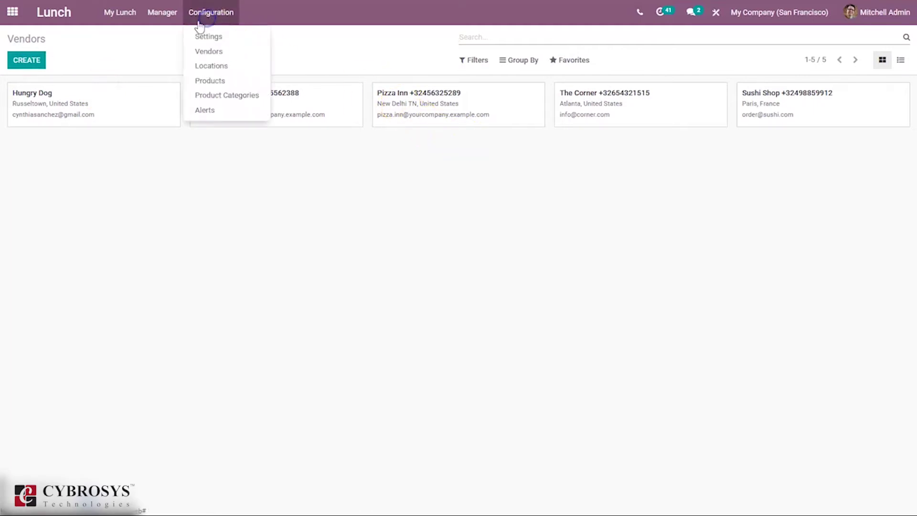
{"action": "left_click", "coordinate": [99, 62]}
{"action": "left_click", "coordinate": [24, 63]}
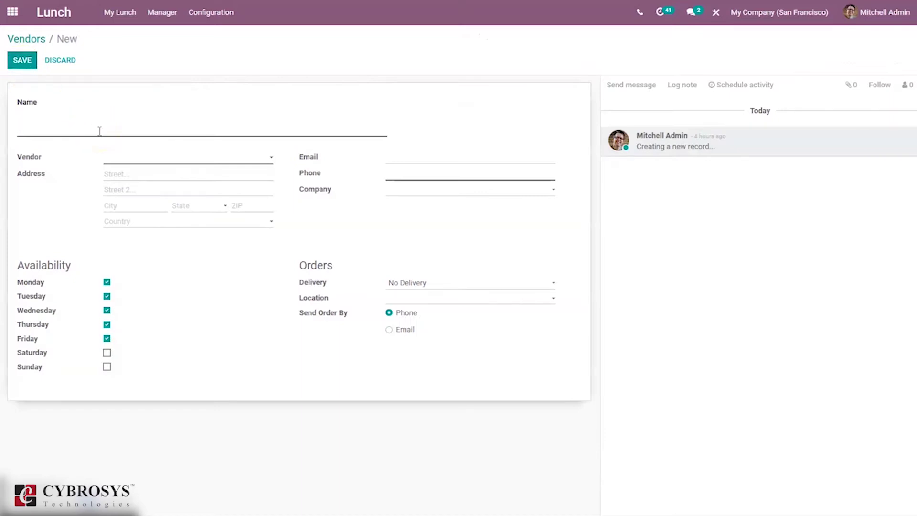
Select the vendor's contact and enter the vendor's phone number
{"action": "type", "text": "Amy"}
{"action": "left_click", "coordinate": [150, 156]}
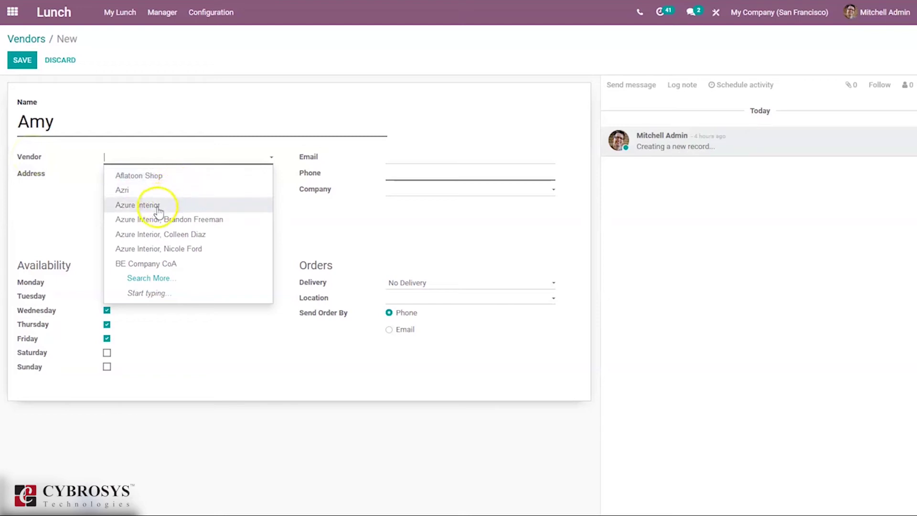
{"action": "left_click", "coordinate": [149, 189]}
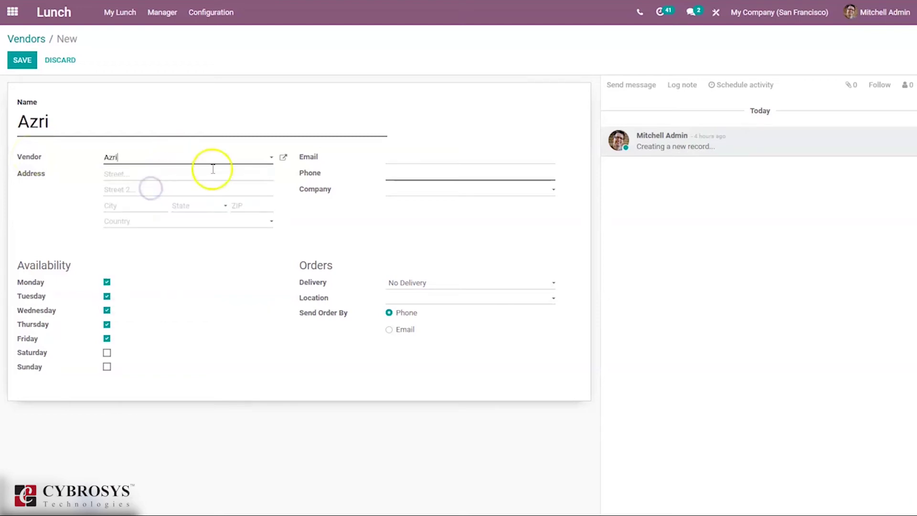
{"action": "left_click", "coordinate": [420, 178]}
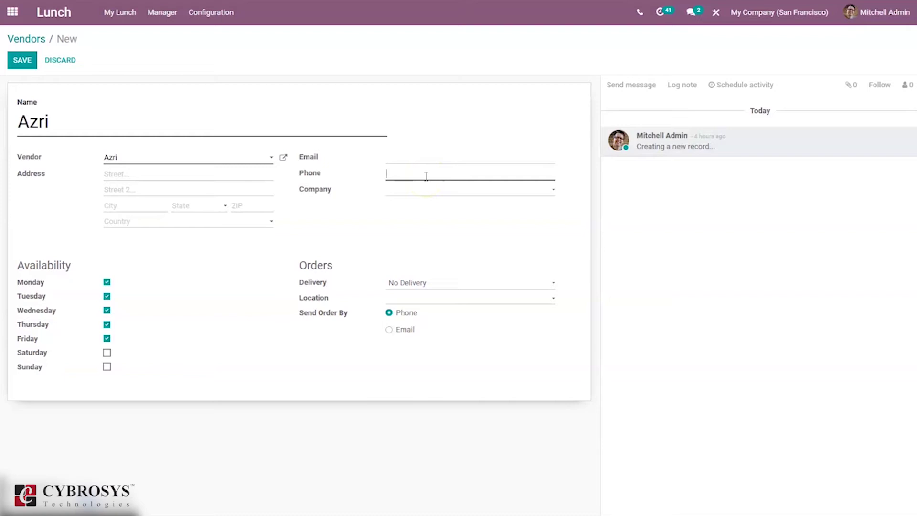
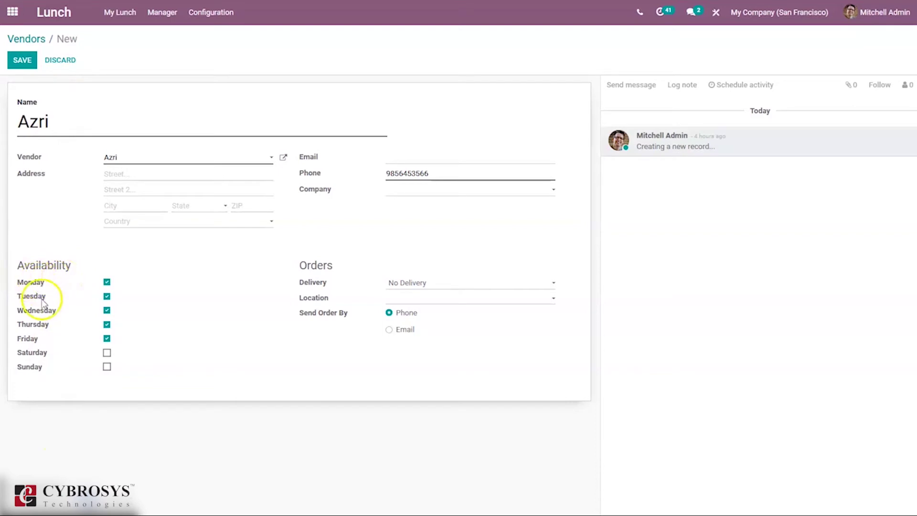
Make the vendor available on Saturday and Sunday with Delivery as the delivery option
{"action": "left_click", "coordinate": [108, 353]}
{"action": "left_click", "coordinate": [106, 367]}
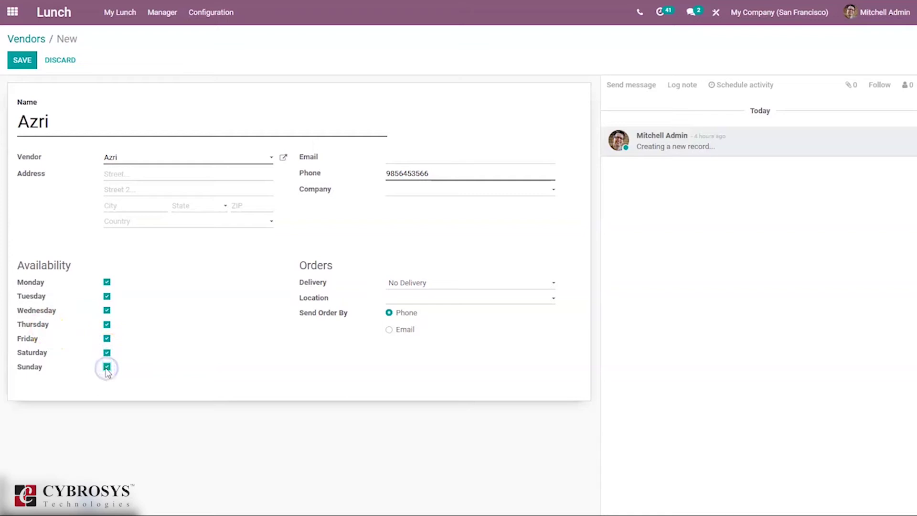
{"action": "left_click", "coordinate": [422, 286]}
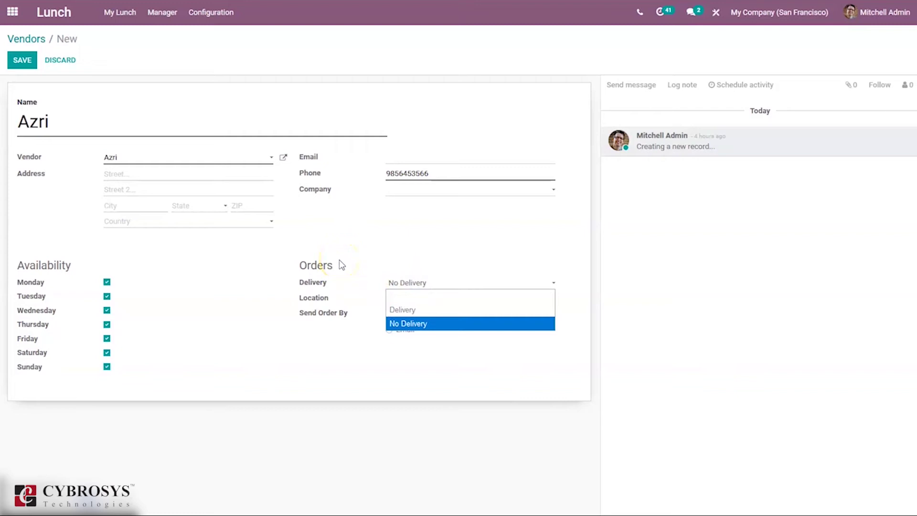
{"action": "left_click", "coordinate": [365, 294]}
{"action": "left_click", "coordinate": [409, 284]}
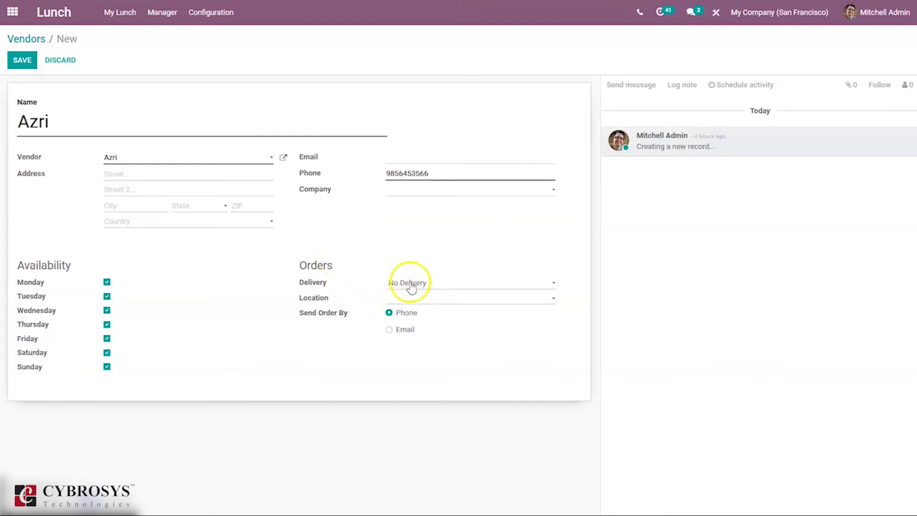
{"action": "left_click", "coordinate": [417, 311]}
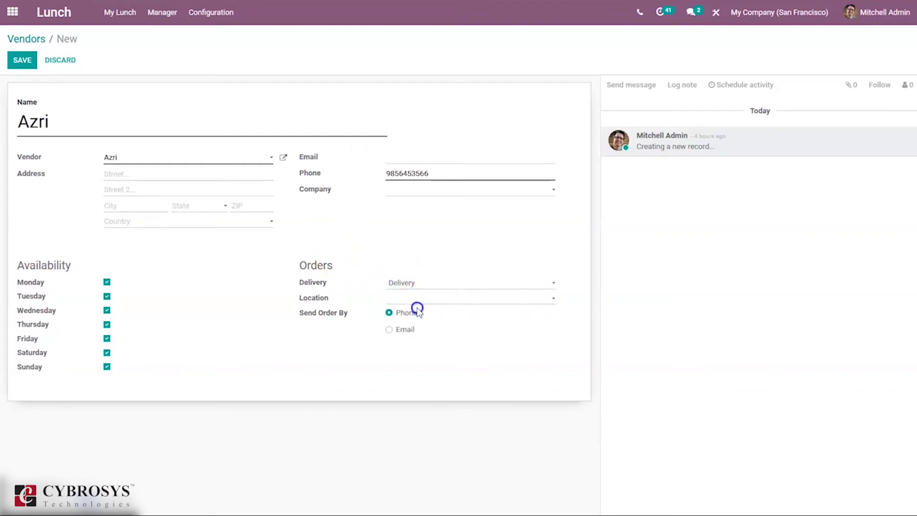
Add HQ Office, Office 2 and Office 1 as the vendor's locations
{"action": "left_click", "coordinate": [397, 297]}
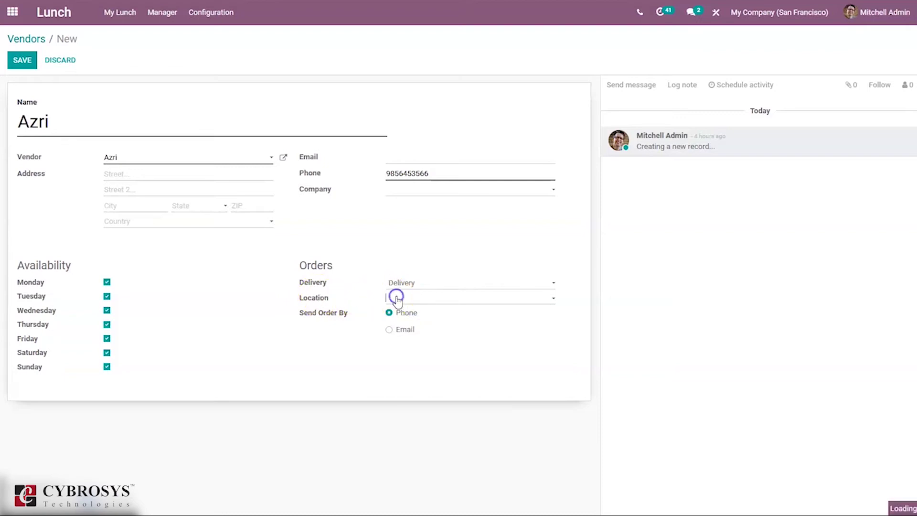
{"action": "left_click", "coordinate": [419, 315]}
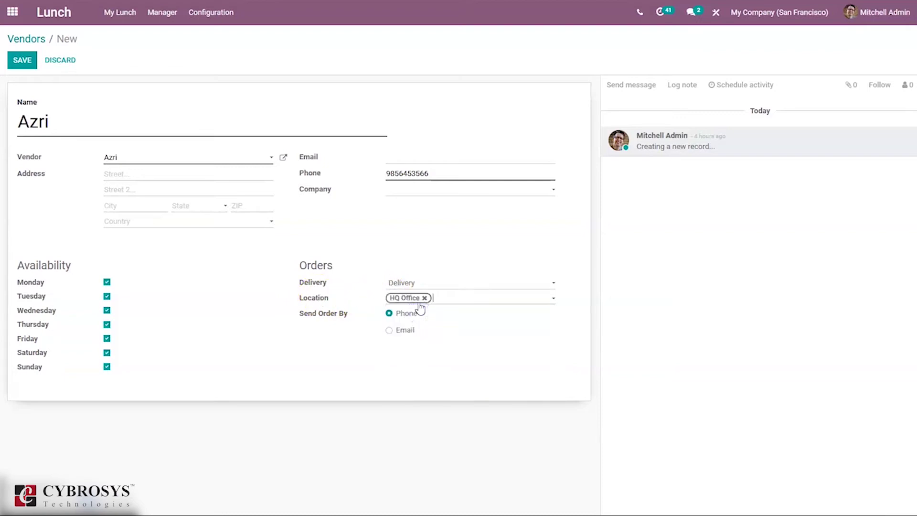
{"action": "left_click", "coordinate": [459, 305]}
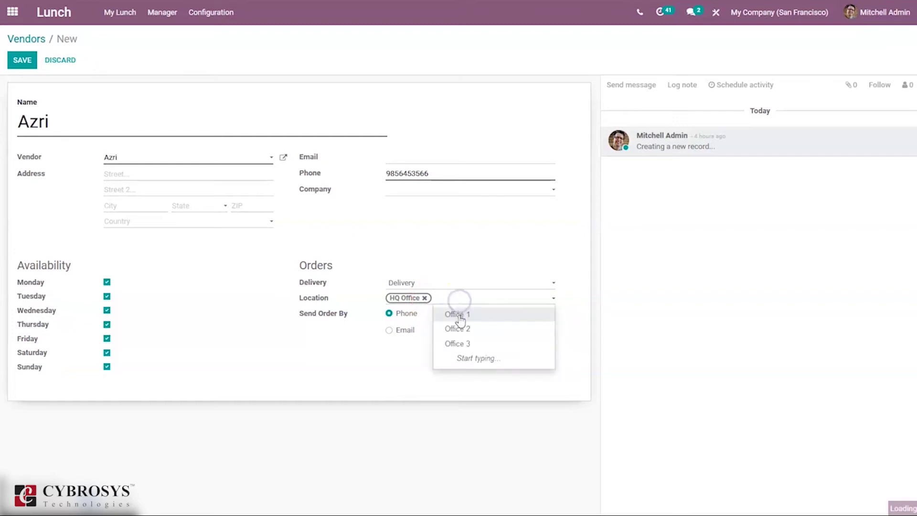
{"action": "left_click", "coordinate": [460, 328]}
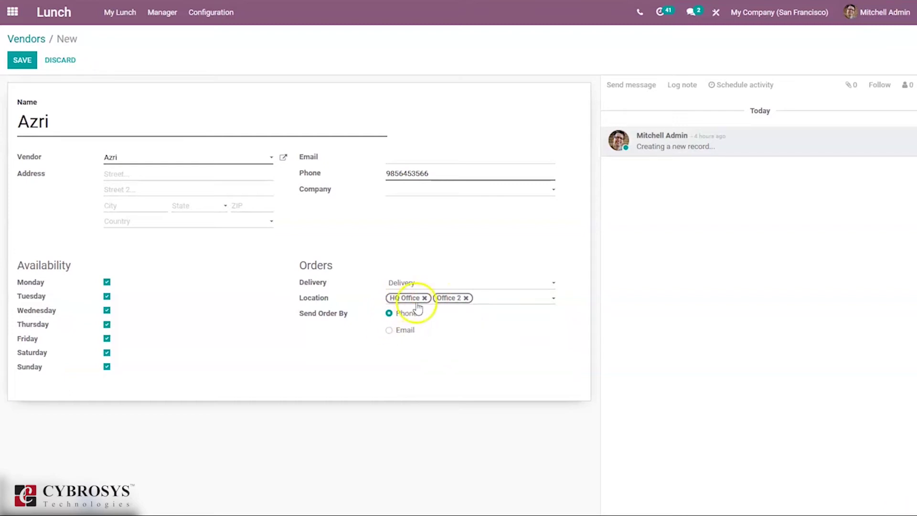
{"action": "left_click", "coordinate": [488, 303]}
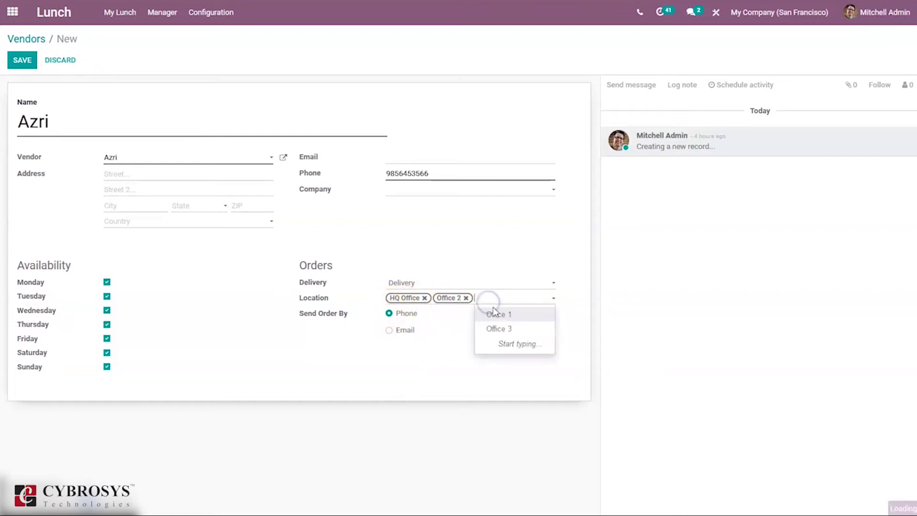
{"action": "left_click", "coordinate": [505, 316]}
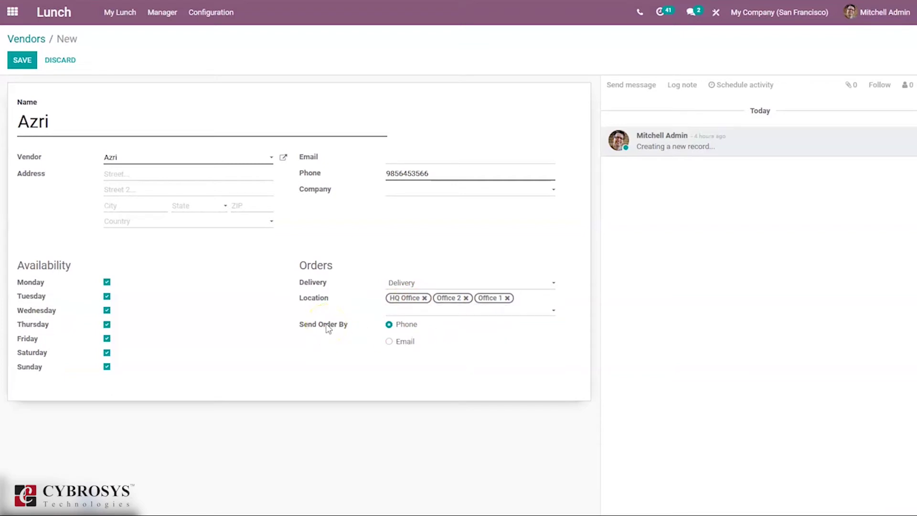
Keep orders sent by phone, save the vendor and return to the Vendors list
{"action": "left_click", "coordinate": [402, 342]}
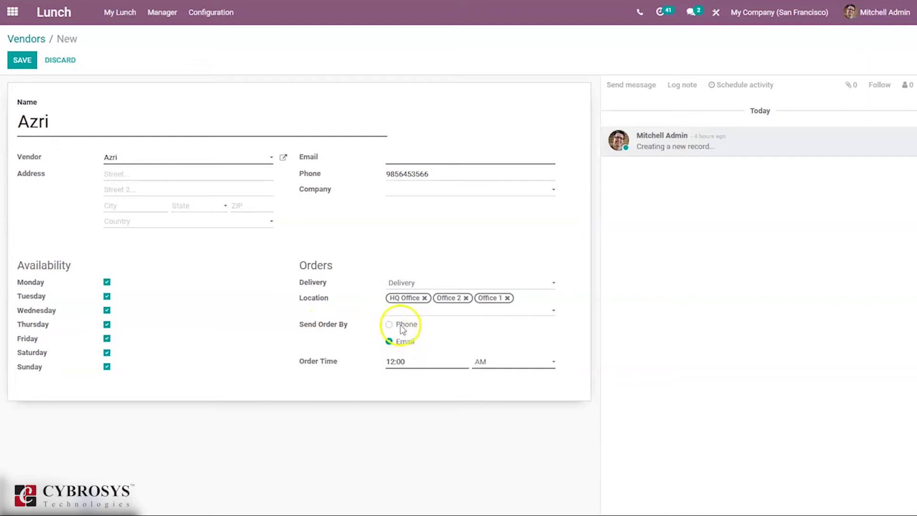
{"action": "left_click", "coordinate": [390, 324]}
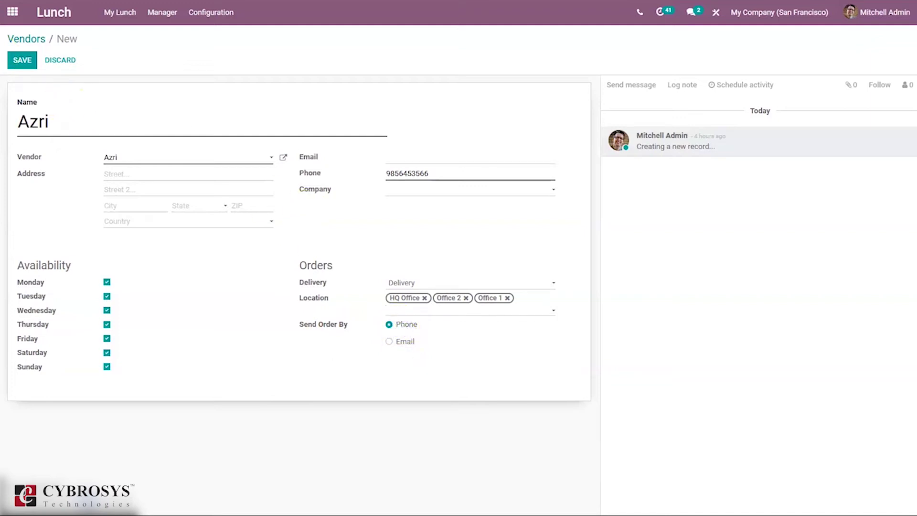
{"action": "left_click", "coordinate": [23, 61]}
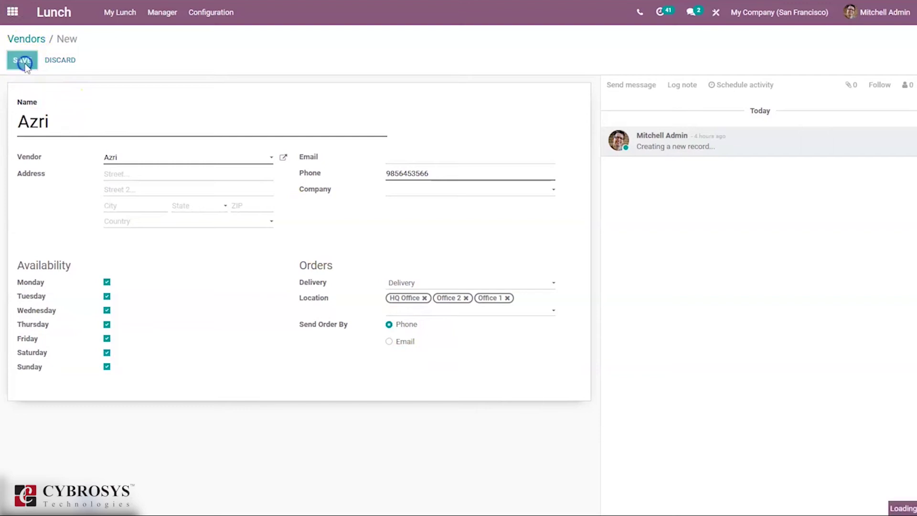
{"action": "left_click", "coordinate": [31, 39]}
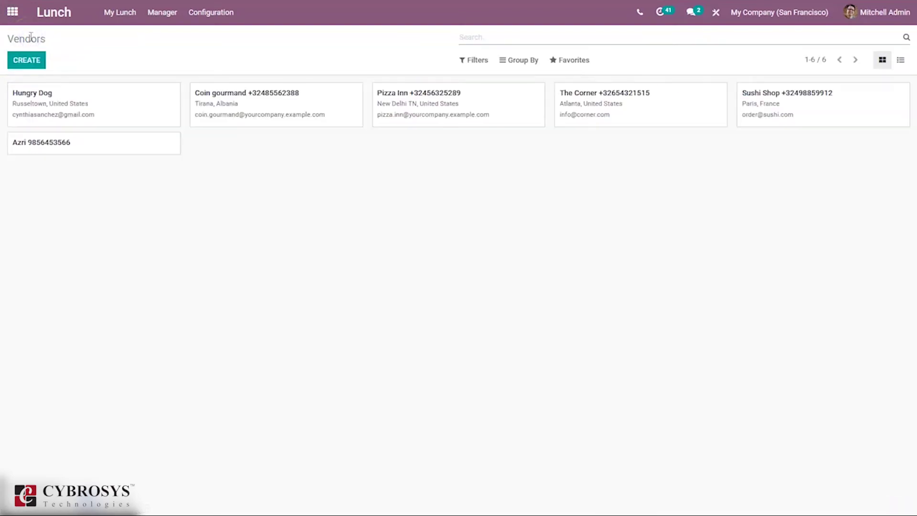
Open the Locations list, begin a new location, then abandon it for Lunch Alerts
{"action": "left_click", "coordinate": [205, 18]}
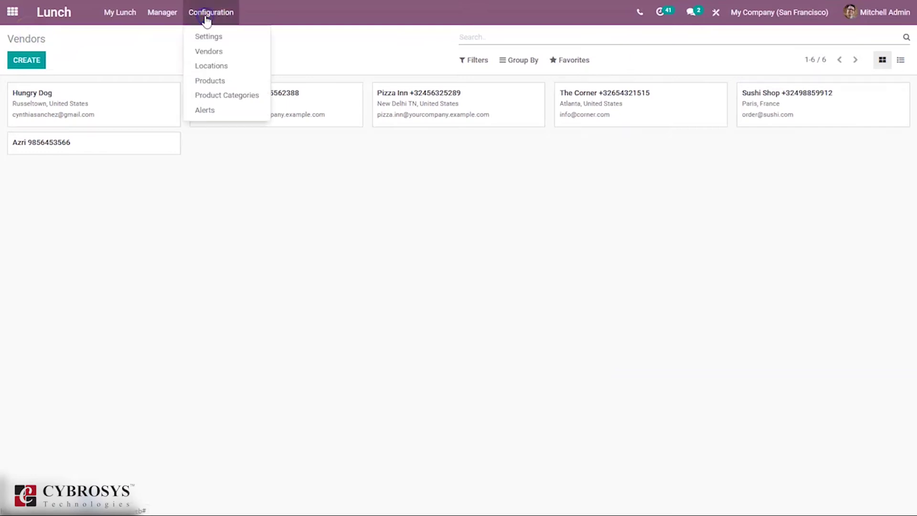
{"action": "left_click", "coordinate": [212, 61]}
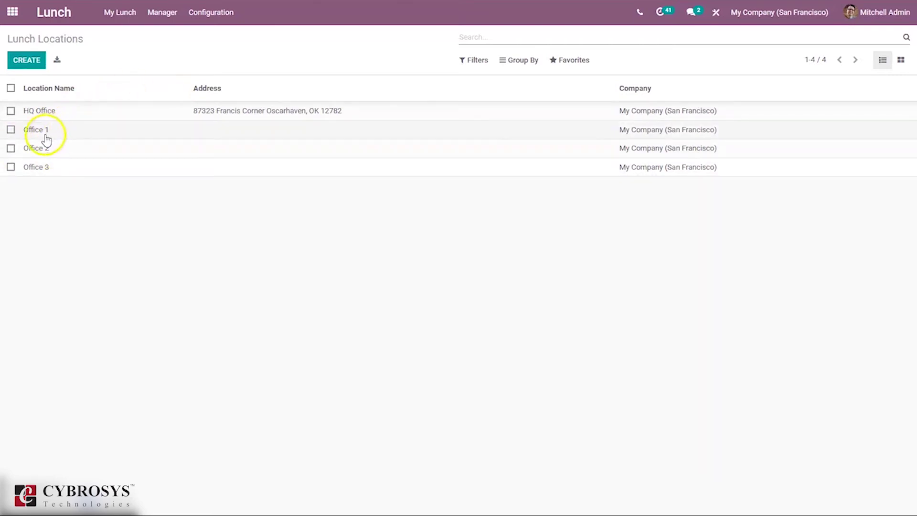
{"action": "left_click", "coordinate": [29, 63]}
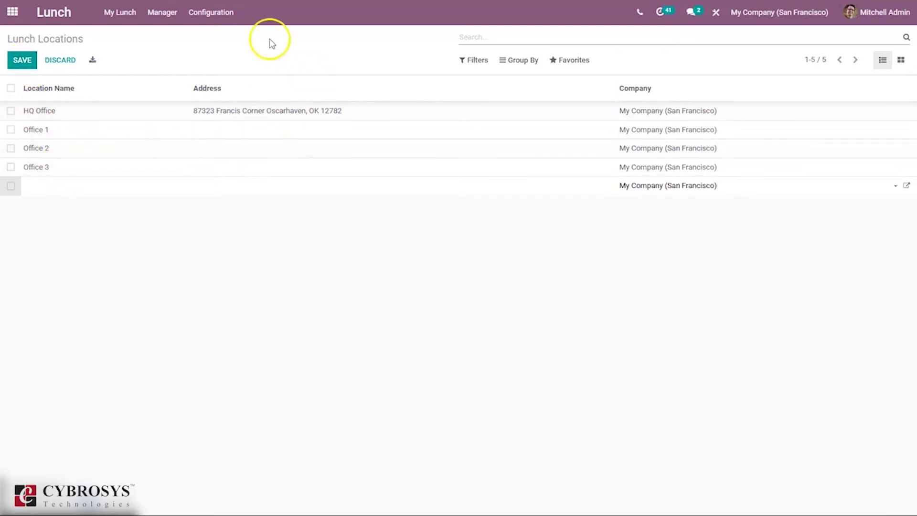
{"action": "left_click", "coordinate": [213, 15]}
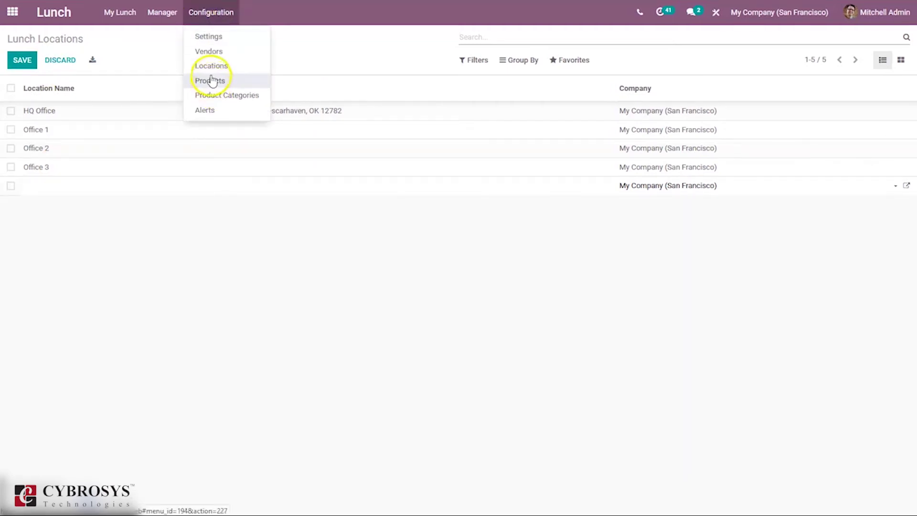
{"action": "left_click", "coordinate": [206, 110]}
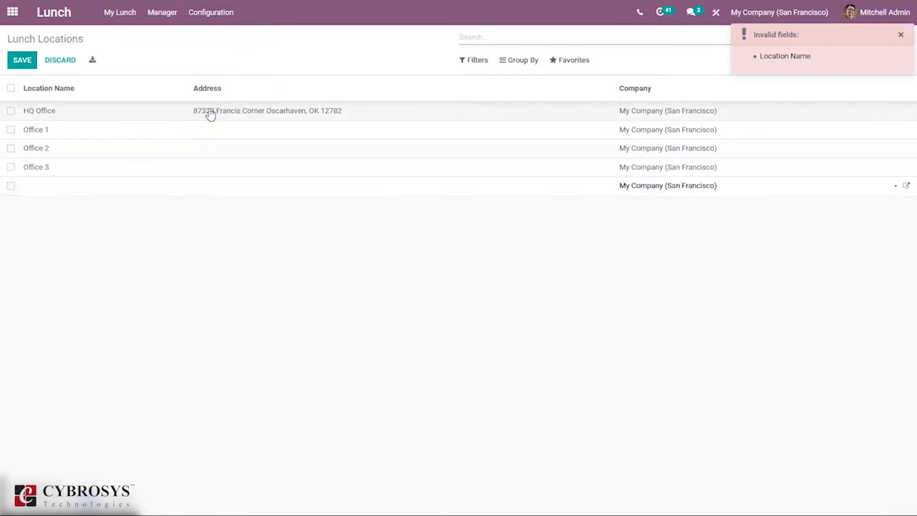
{"action": "left_click", "coordinate": [149, 61]}
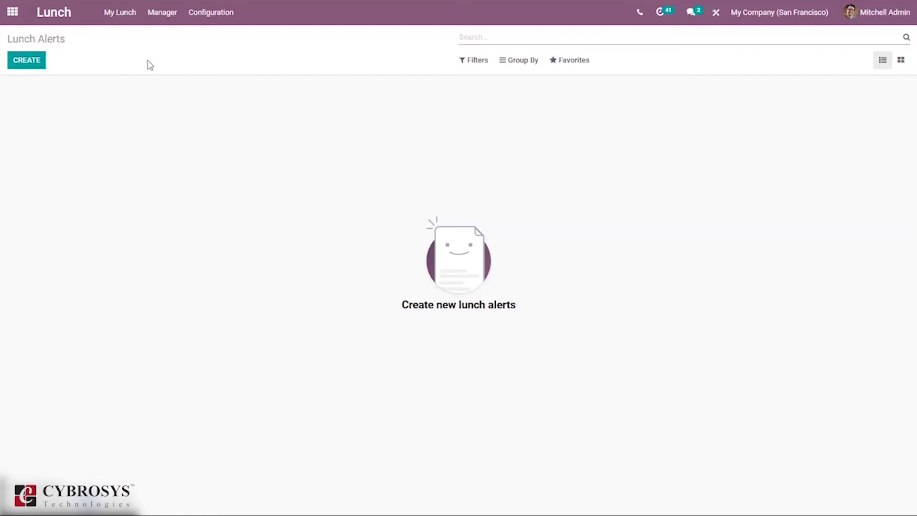
Create a new lunch alert named 'Lunch Alert'
{"action": "left_click", "coordinate": [33, 7]}
{"action": "left_click", "coordinate": [28, 62]}
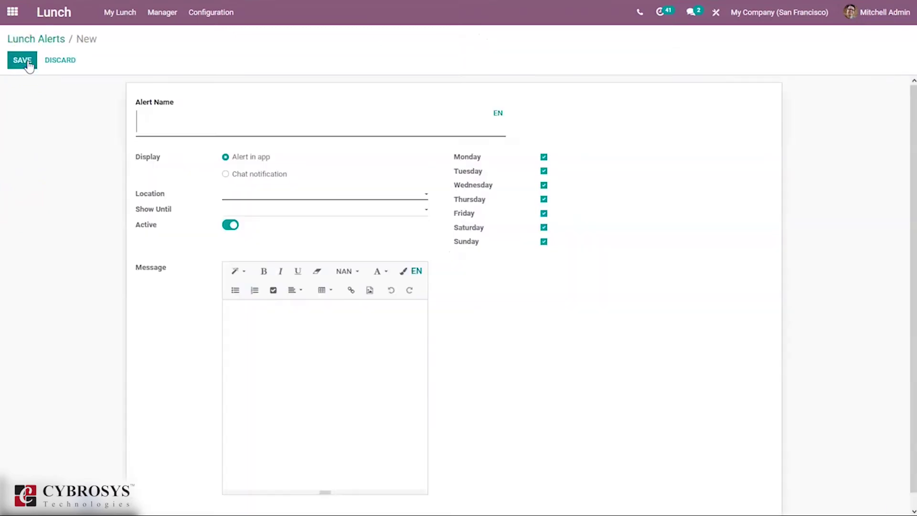
{"action": "left_click", "coordinate": [190, 114]}
{"action": "type", "text": "R"}
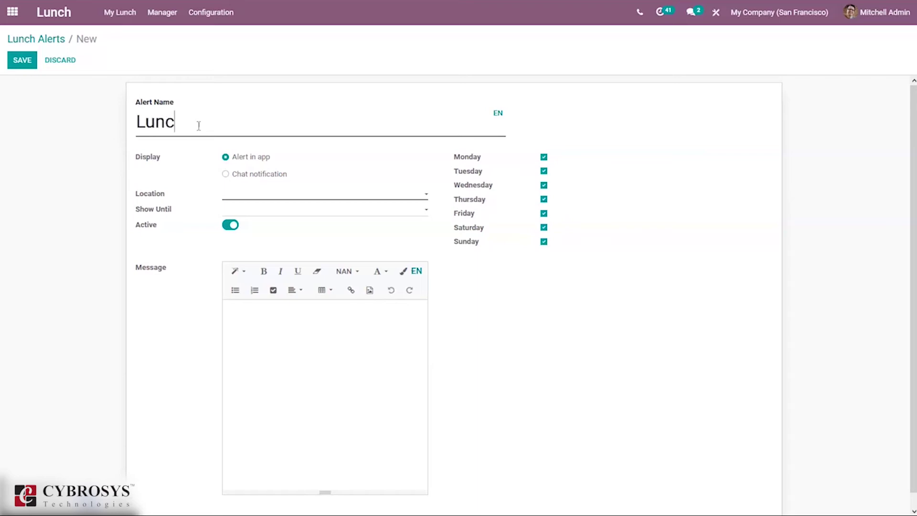
{"action": "type", "text": "Ak"}
{"action": "type", "text": "le"}
{"action": "type", "text": "rt"}
Try Chat notification, then leave the alert's display set to Alert in app
{"action": "left_click", "coordinate": [251, 177]}
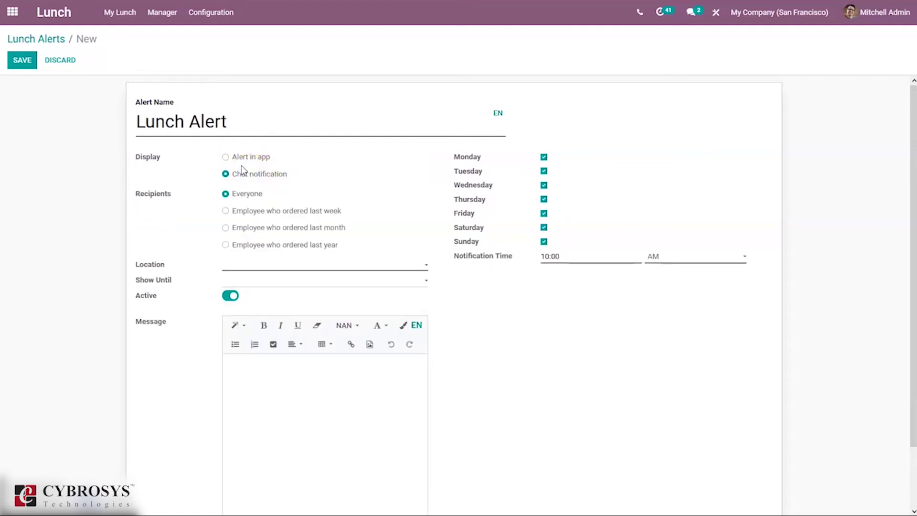
{"action": "left_click", "coordinate": [241, 157]}
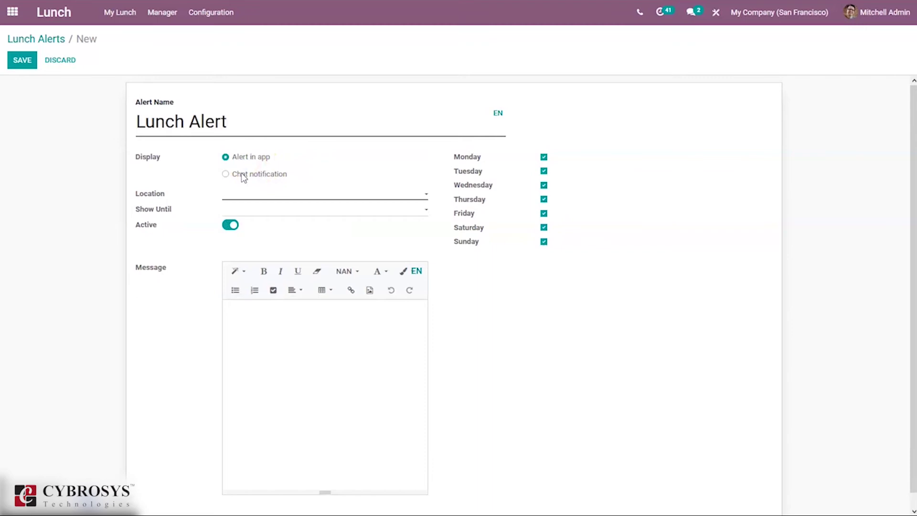
{"action": "left_click", "coordinate": [243, 177]}
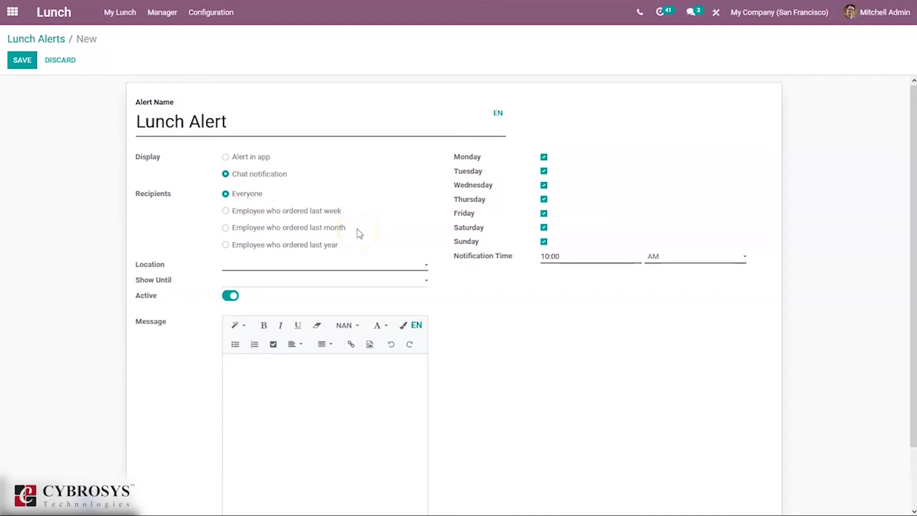
{"action": "left_click", "coordinate": [243, 156]}
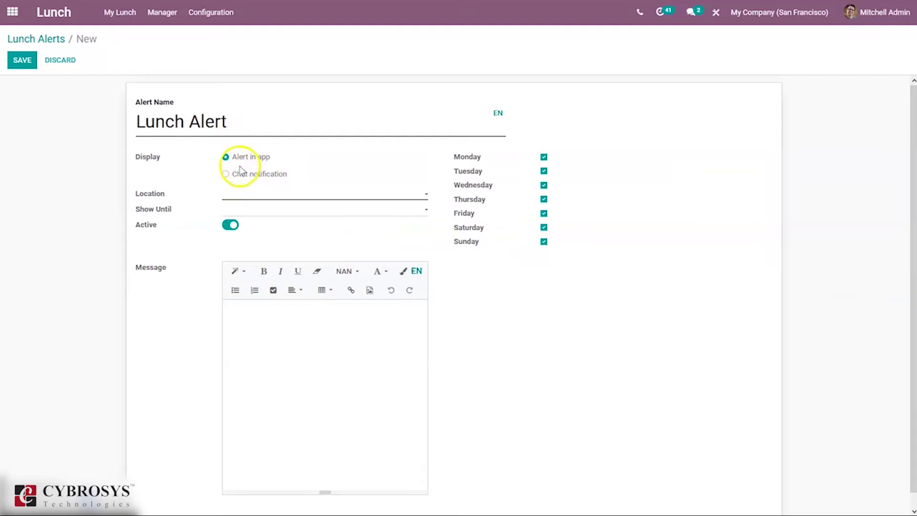
{"action": "left_click", "coordinate": [239, 173]}
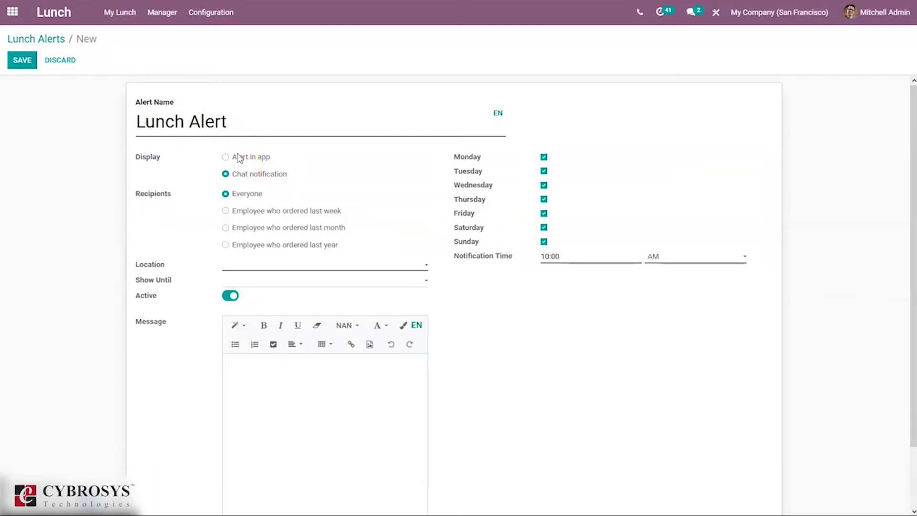
{"action": "left_click", "coordinate": [240, 158]}
{"action": "left_click", "coordinate": [244, 195]}
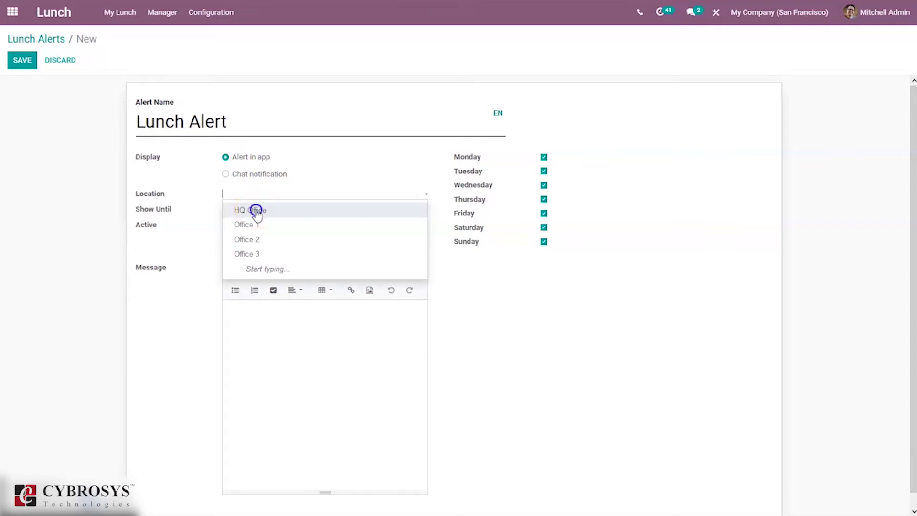
Limit the alert to HQ Office and set Show Until to 02/24/2021
{"action": "left_click", "coordinate": [256, 211]}
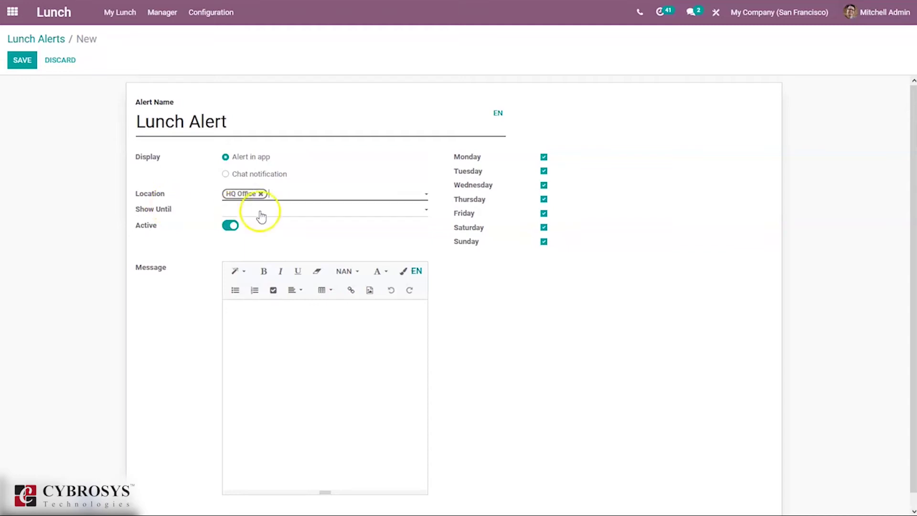
{"action": "left_click", "coordinate": [278, 214]}
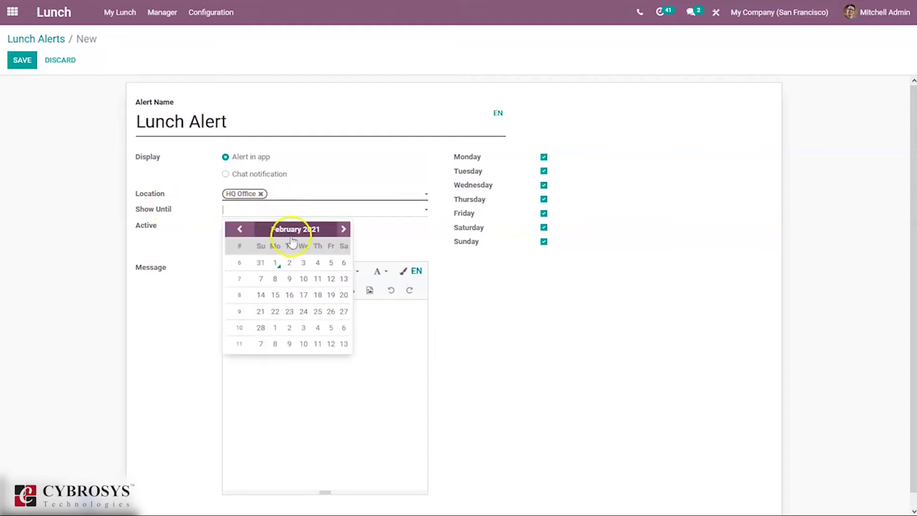
{"action": "left_click", "coordinate": [289, 262]}
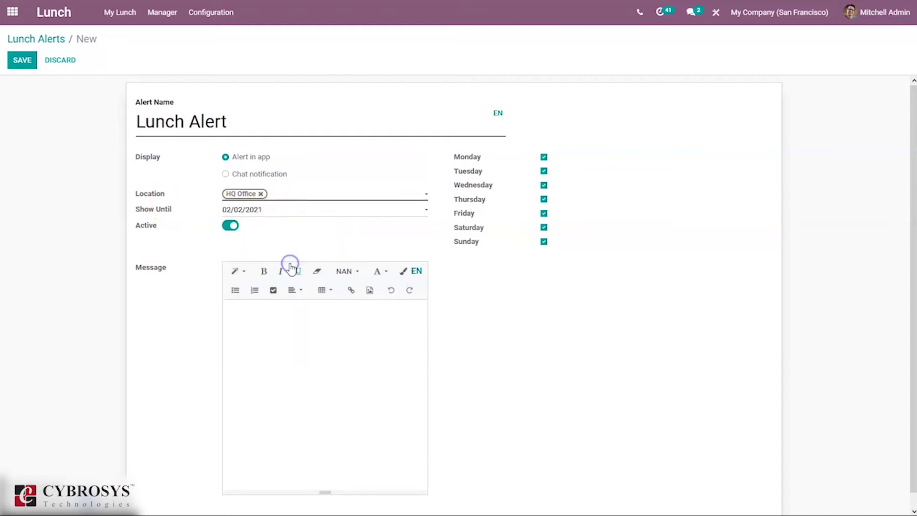
{"action": "left_click", "coordinate": [288, 212]}
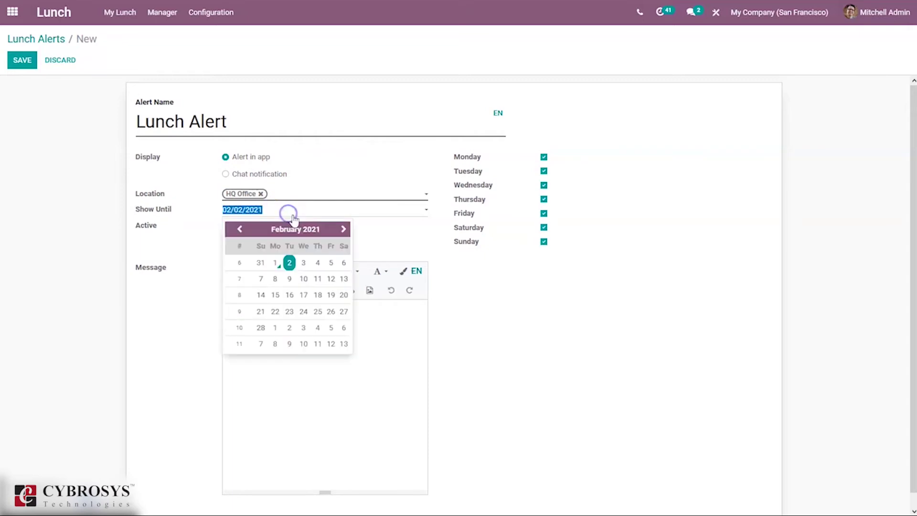
{"action": "left_click", "coordinate": [304, 312]}
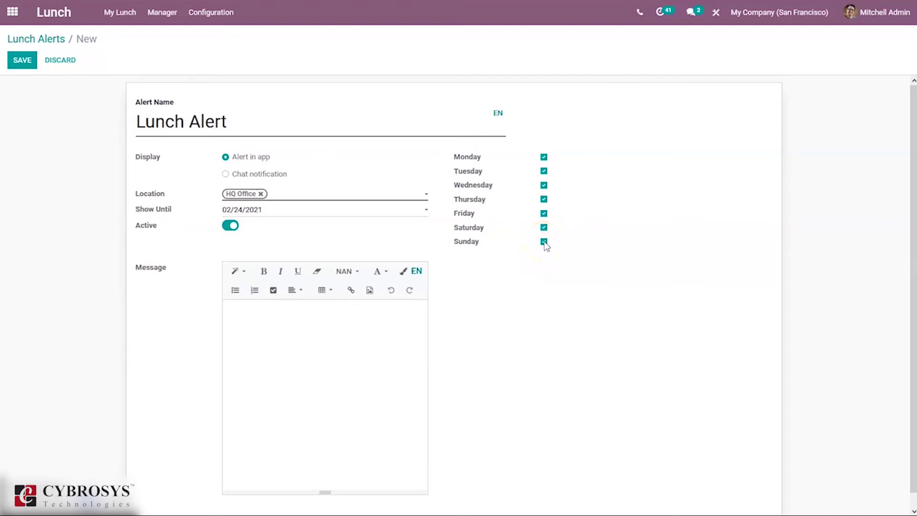
{"action": "left_click", "coordinate": [259, 350]}
Save the Lunch Alert, check it is active in the alerts list, then open Lunch Settings
{"action": "left_click", "coordinate": [20, 61]}
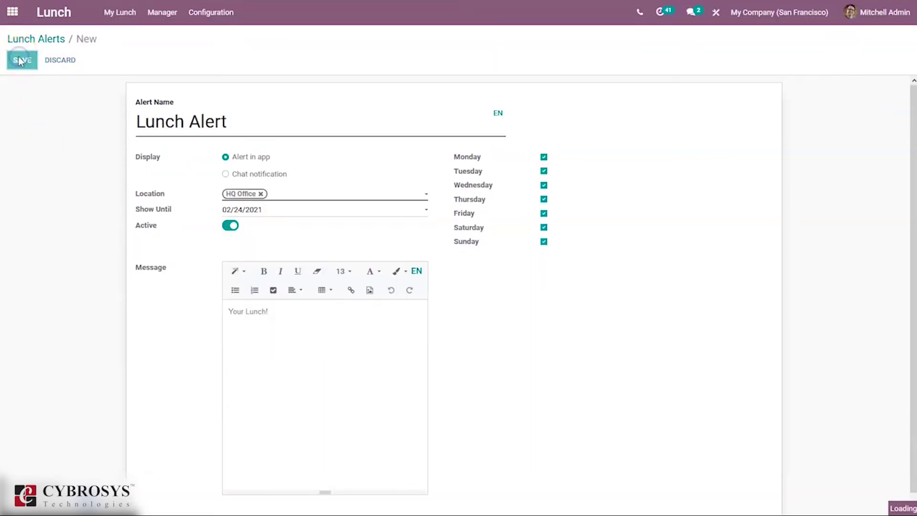
{"action": "left_click", "coordinate": [48, 40]}
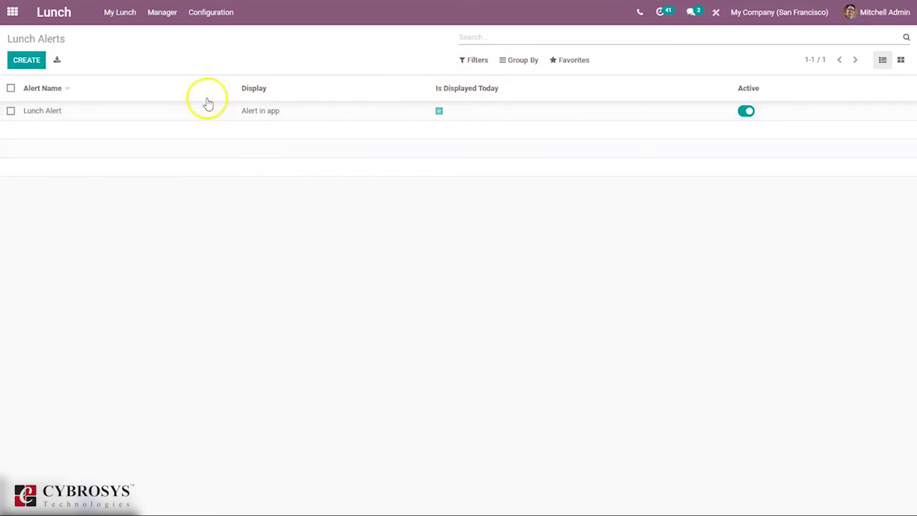
{"action": "left_click", "coordinate": [210, 12]}
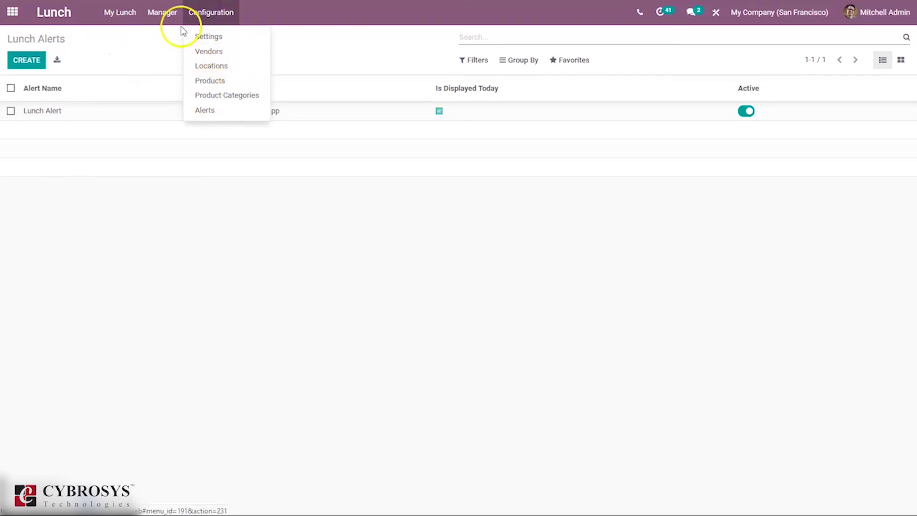
{"action": "left_click", "coordinate": [207, 37]}
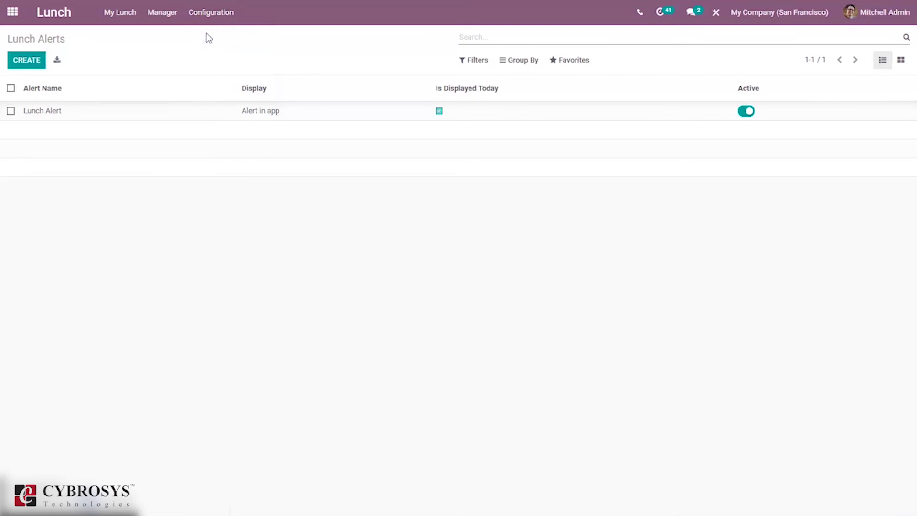
{"action": "left_click", "coordinate": [209, 38]}
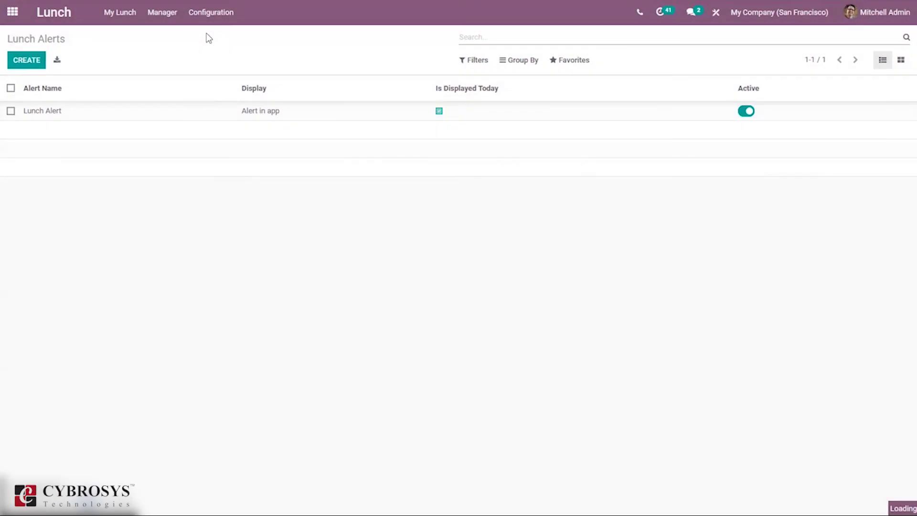
{"action": "left_click", "coordinate": [212, 14]}
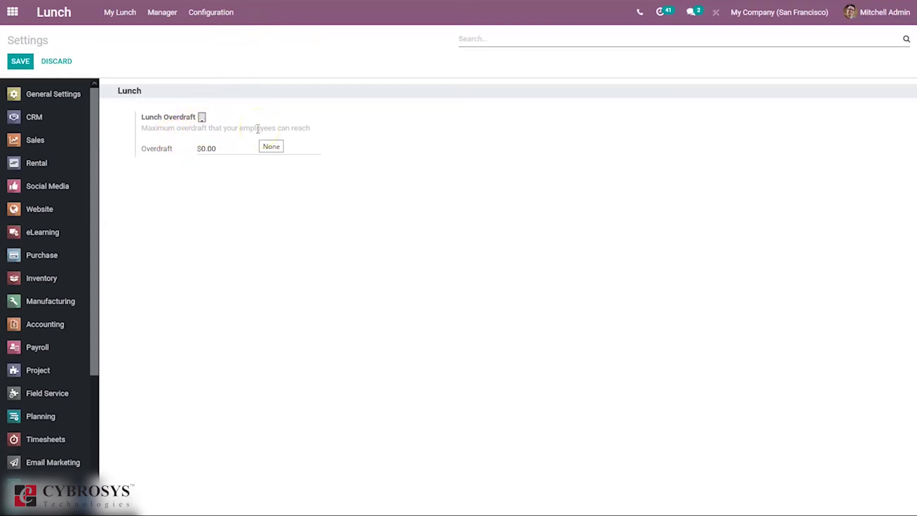
Set the lunch Overdraft limit to $1,000.00 and save the settings
{"action": "left_click", "coordinate": [206, 146]}
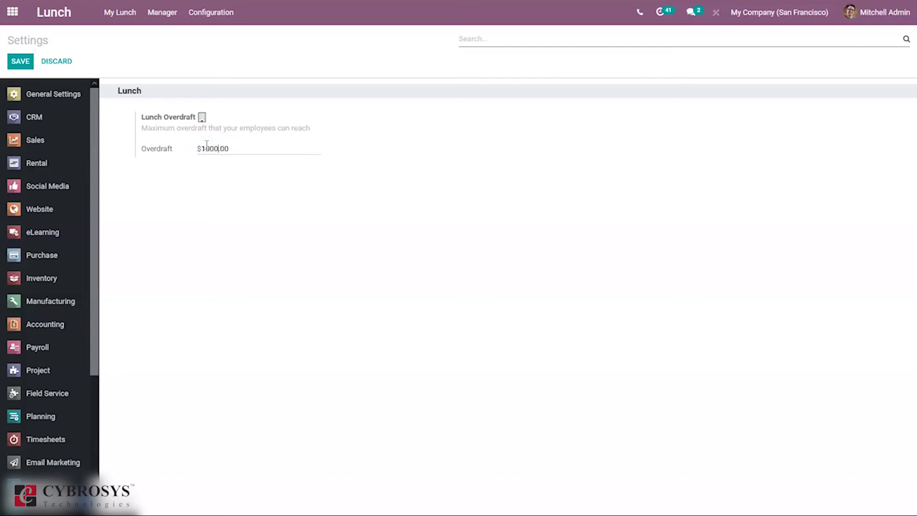
{"action": "left_click", "coordinate": [21, 60]}
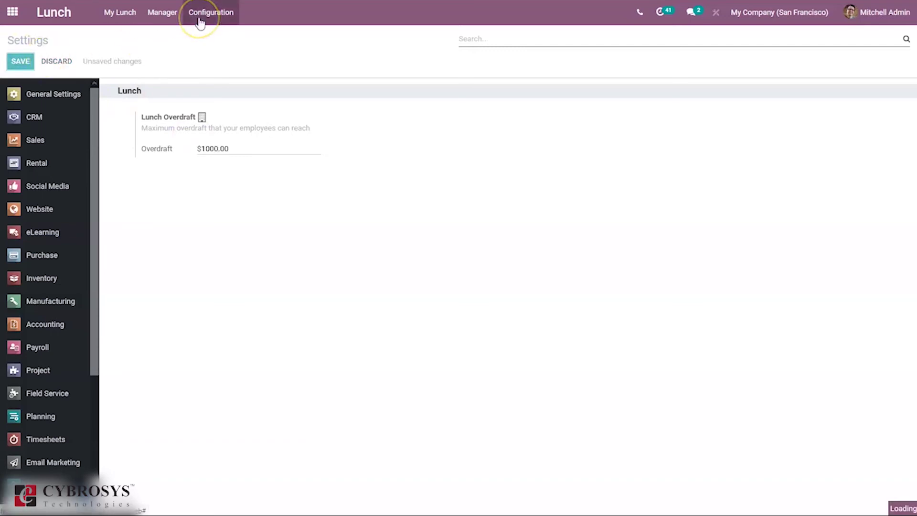
{"action": "left_click", "coordinate": [160, 26]}
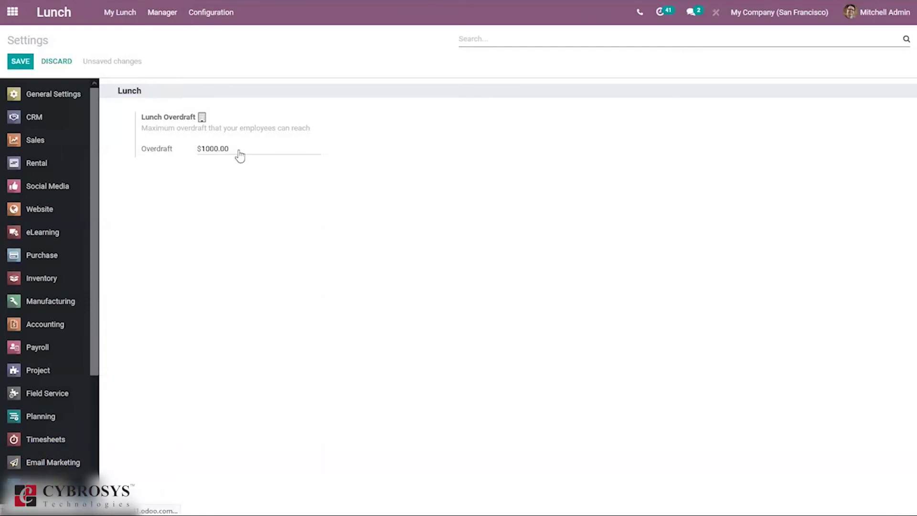
Bring up the My Lunch menu of personal lunch options
{"action": "left_click", "coordinate": [110, 12]}
{"action": "left_click", "coordinate": [129, 24]}
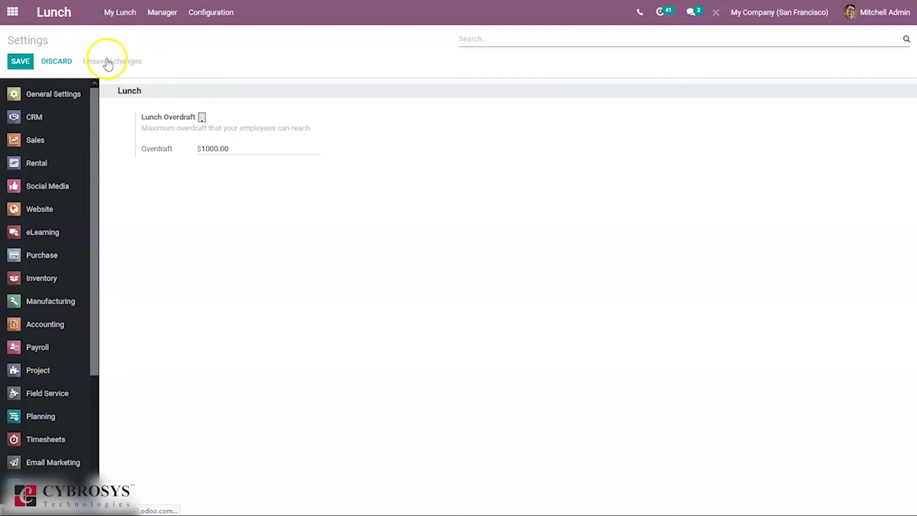
{"action": "left_click", "coordinate": [113, 12]}
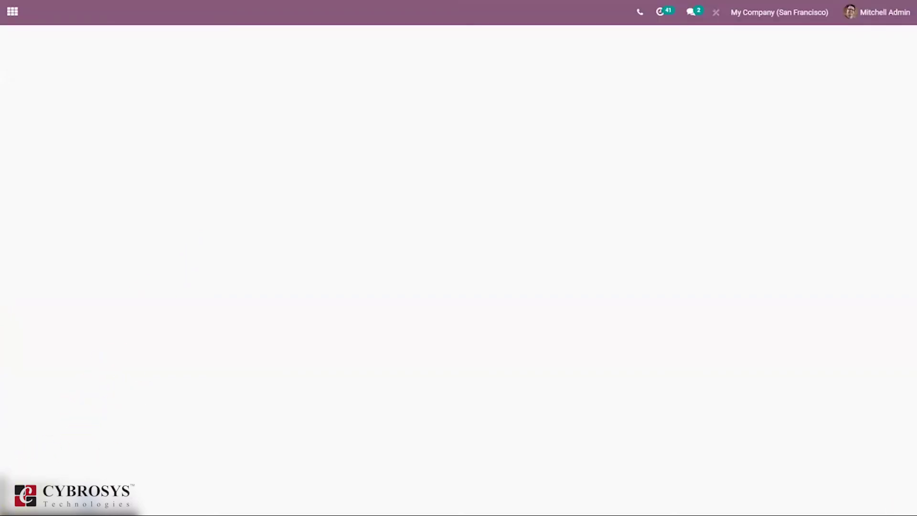
Start a new lunch order and add one $3.30 Cheese And Ham noted 'Extra cheese'
{"action": "mouse_move", "coordinate": [113, 16]}
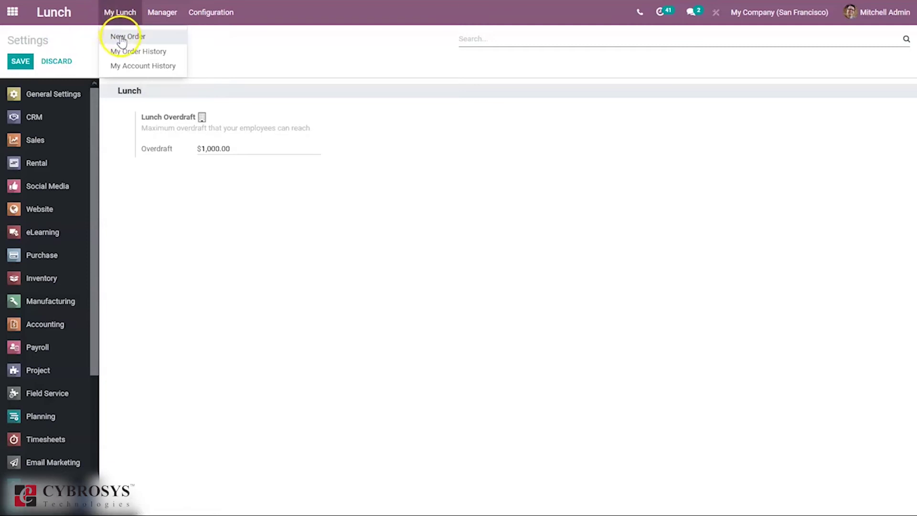
{"action": "left_click", "coordinate": [121, 37]}
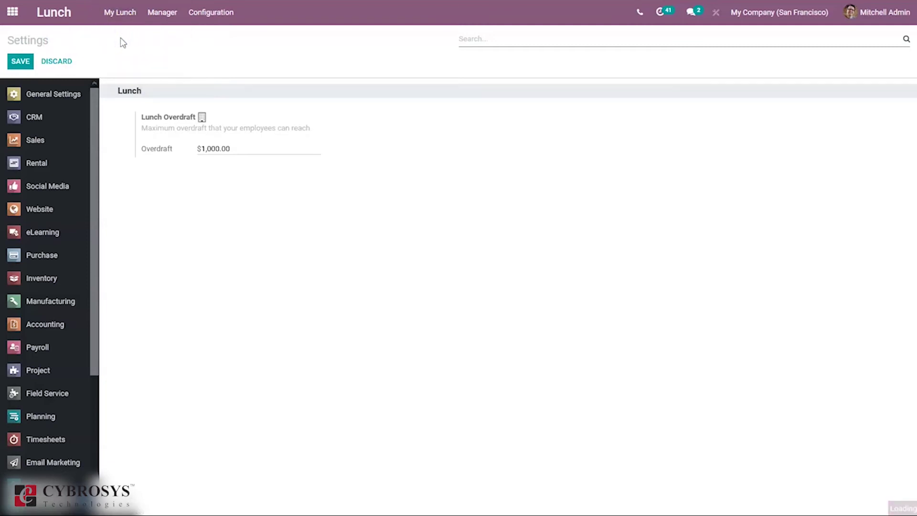
{"action": "left_click", "coordinate": [120, 15]}
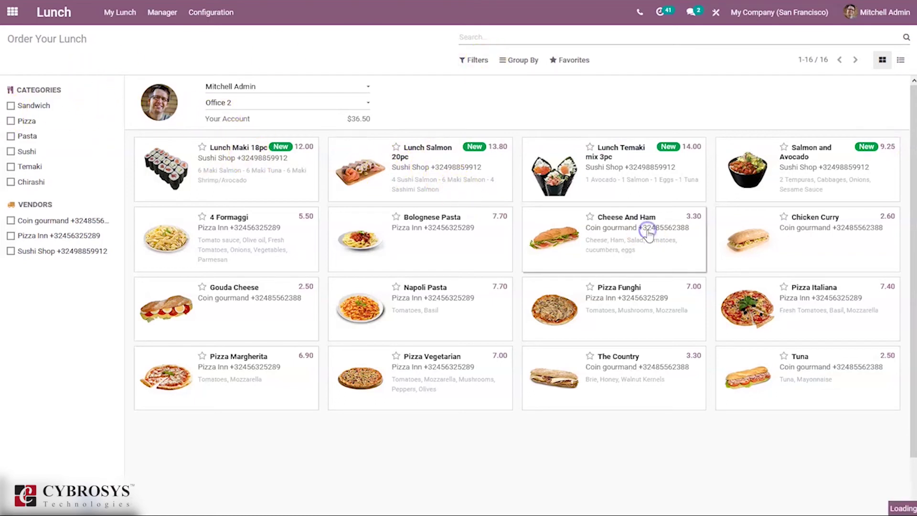
{"action": "left_click", "coordinate": [623, 241]}
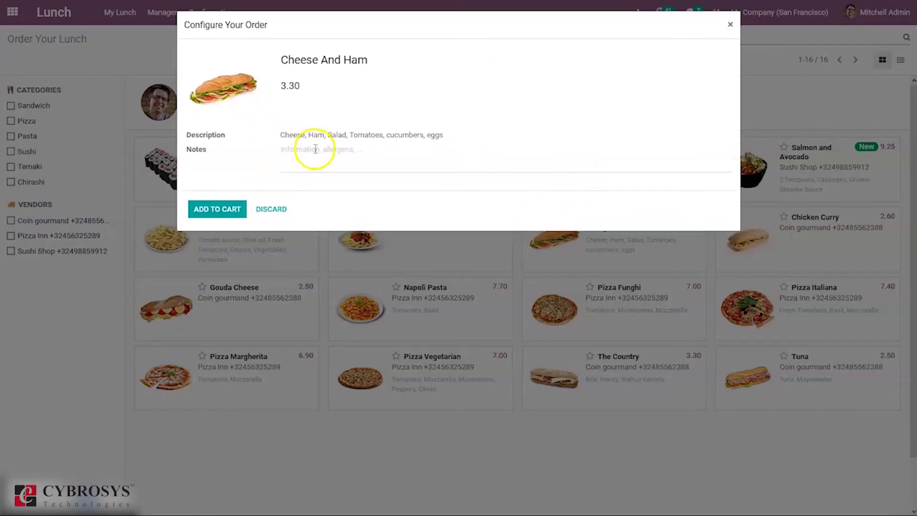
{"action": "left_click", "coordinate": [308, 151]}
{"action": "type", "text": "Extra cheese"}
{"action": "left_click", "coordinate": [226, 210]}
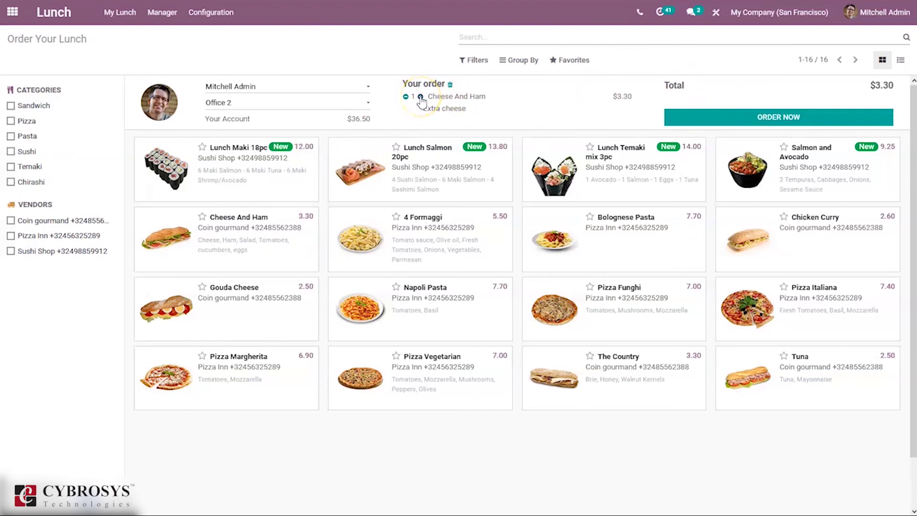
Raise the Cheese And Ham quantity to 3 and place the order
{"action": "left_click", "coordinate": [420, 97]}
{"action": "left_click", "coordinate": [421, 97]}
{"action": "left_click", "coordinate": [774, 118]}
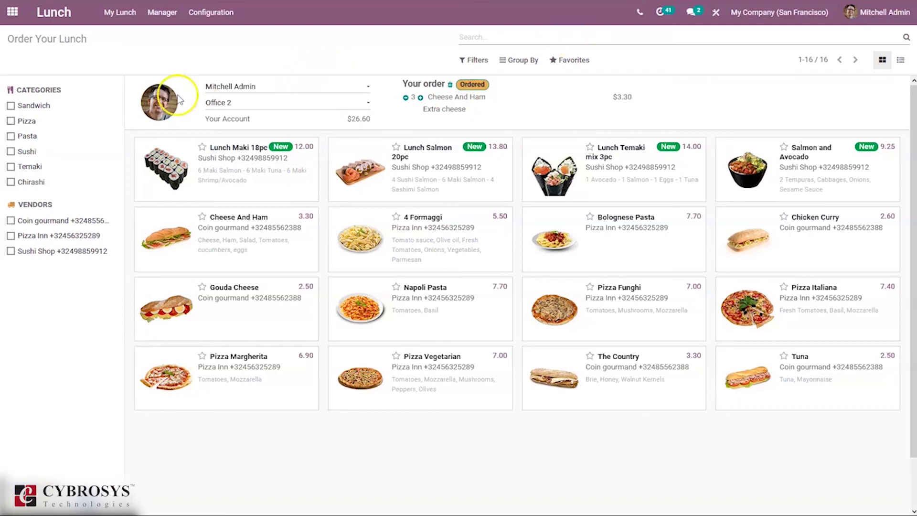
Review the order's user and keep Office 2 as the delivery location
{"action": "left_click", "coordinate": [241, 89]}
{"action": "left_click", "coordinate": [233, 74]}
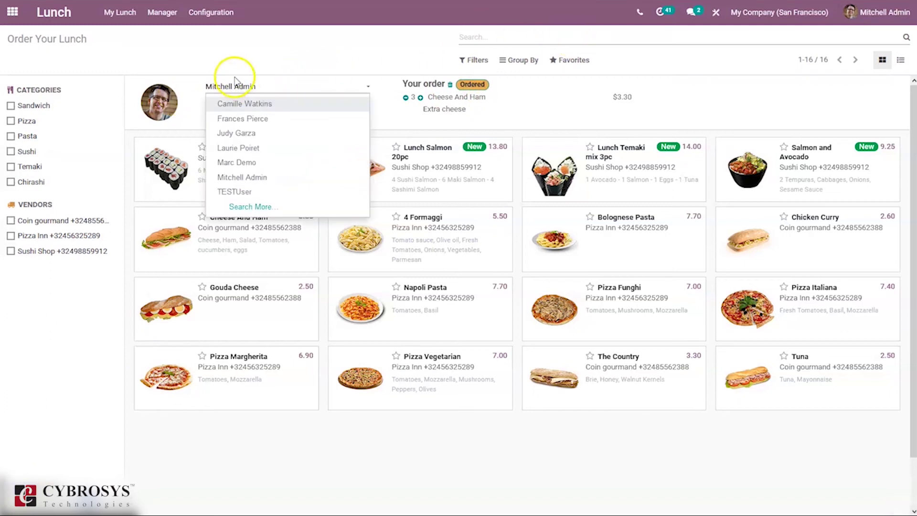
{"action": "left_click", "coordinate": [230, 104]}
{"action": "left_click", "coordinate": [229, 119]}
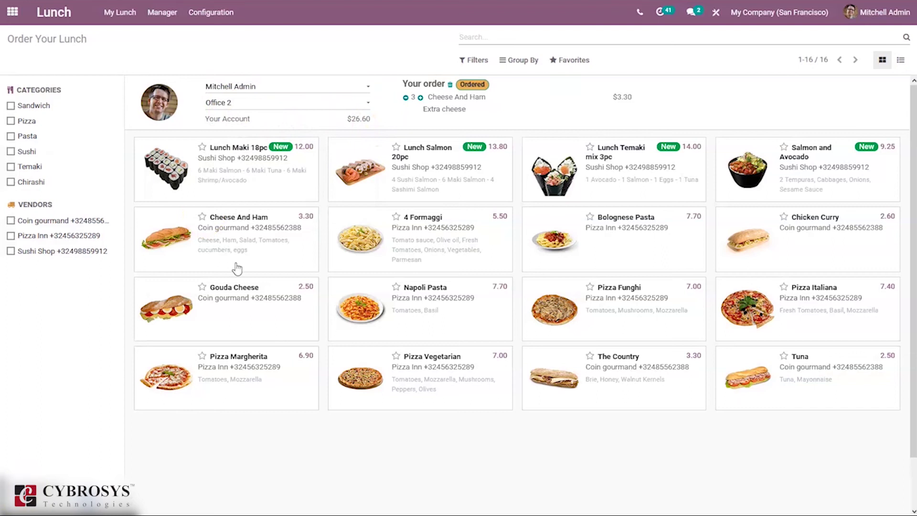
{"action": "left_click", "coordinate": [120, 12]}
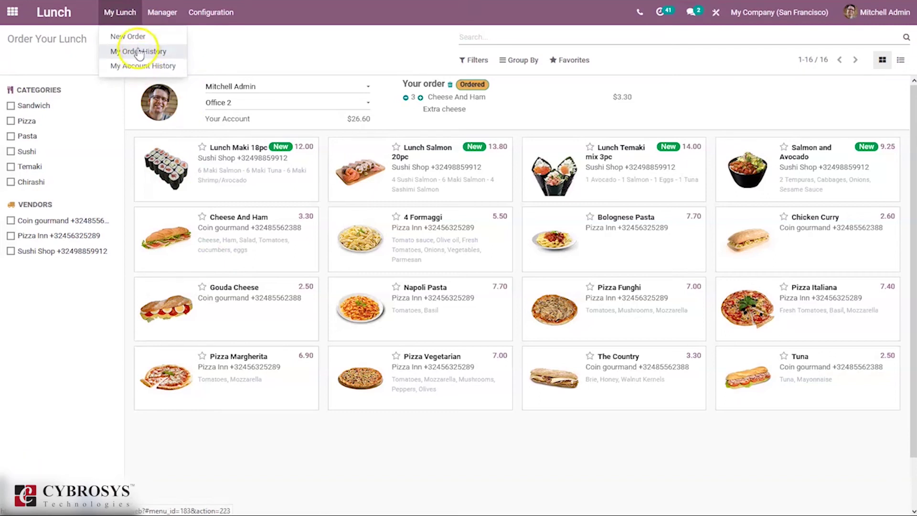
In My Order History, expand 01 Feb 2021 and confirm the $9.90 Cheese And Ham order received
{"action": "left_click", "coordinate": [139, 51]}
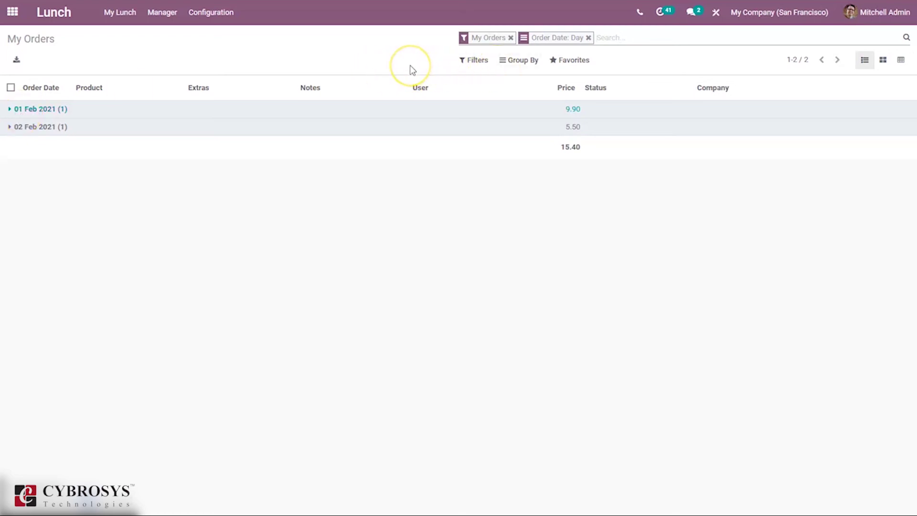
{"action": "left_click", "coordinate": [205, 113]}
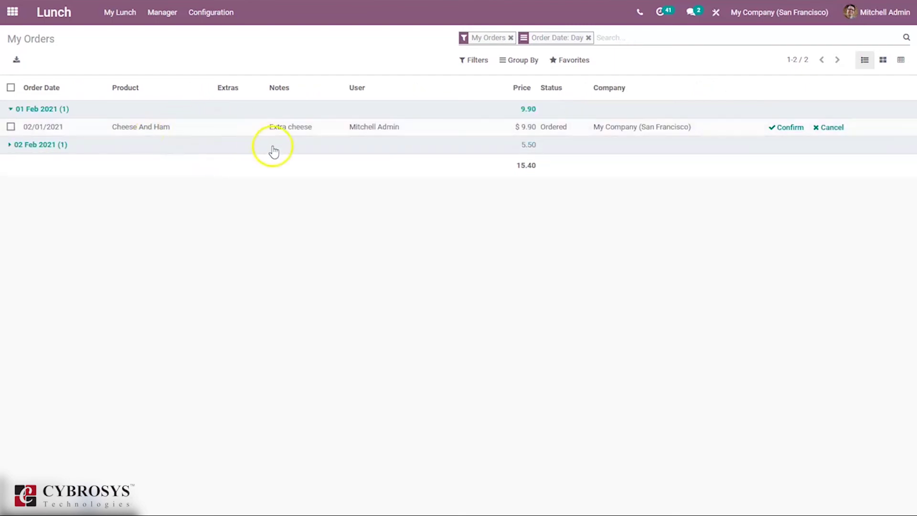
{"action": "left_click", "coordinate": [786, 128]}
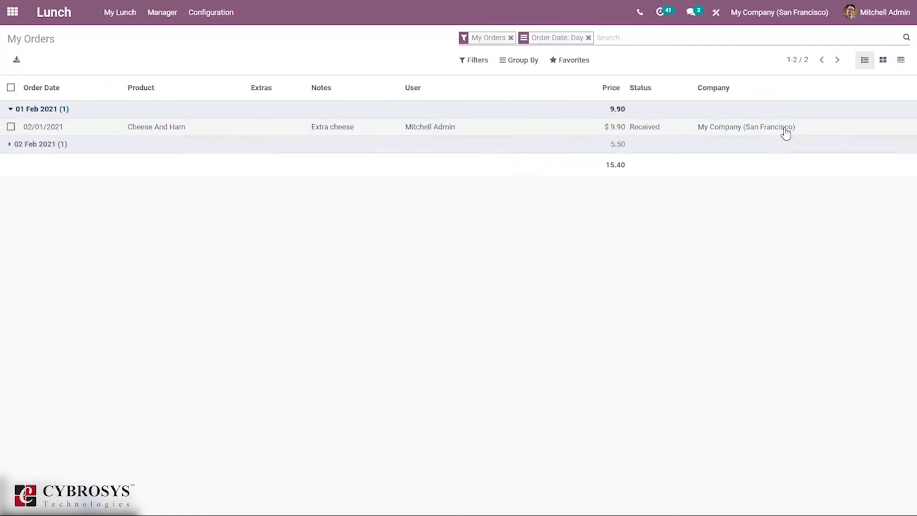
Show My Account History: orders of $-5.50 and $-9.90 plus a 42.00 € payment, totalling 26.60
{"action": "left_click", "coordinate": [125, 9]}
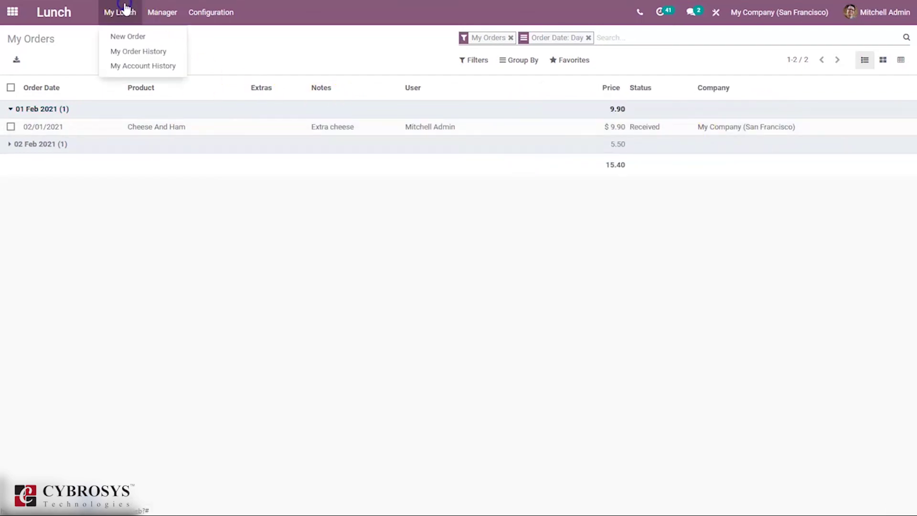
{"action": "left_click", "coordinate": [140, 64]}
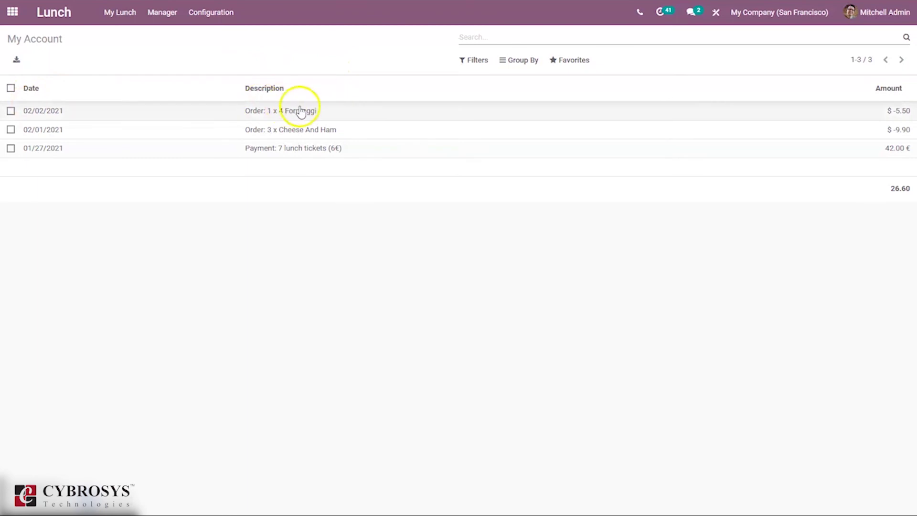
{"action": "left_click", "coordinate": [628, 130]}
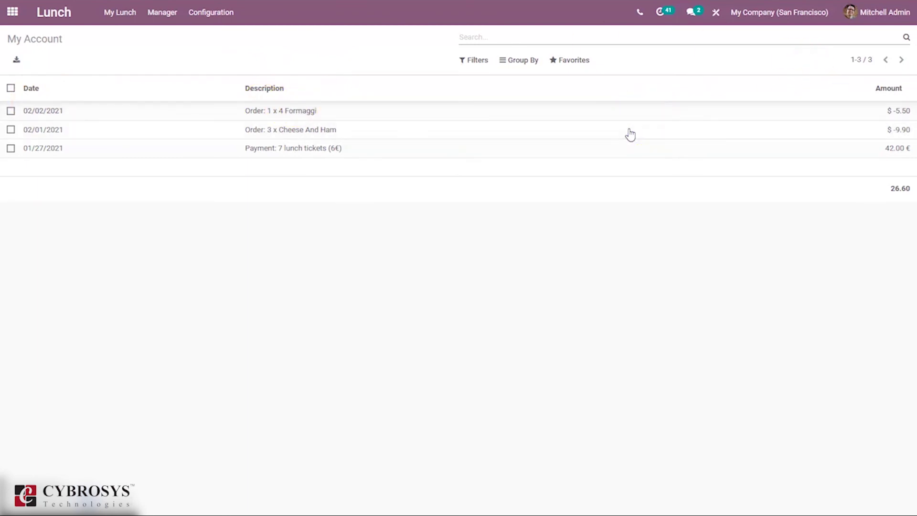
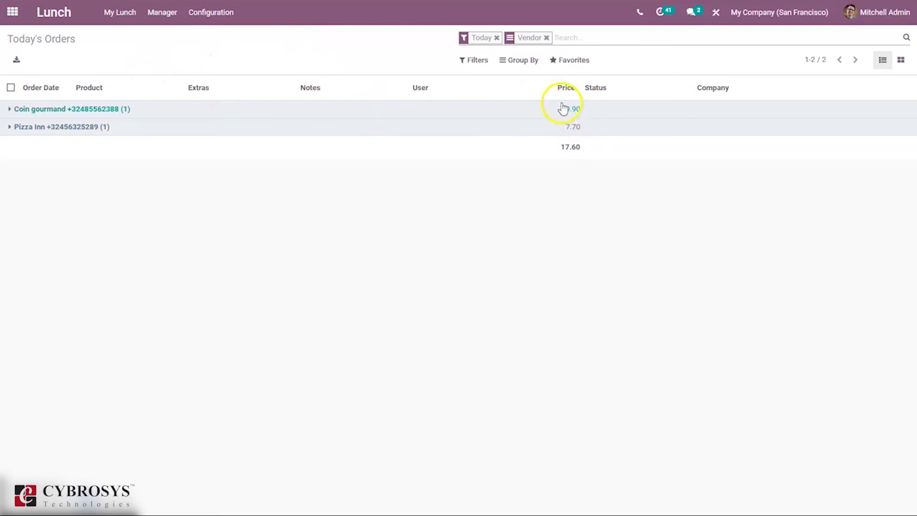
Open the Control Vendors view (orders by vendor, 35.60 total) and glance at the Configuration menu
{"action": "left_click", "coordinate": [163, 16]}
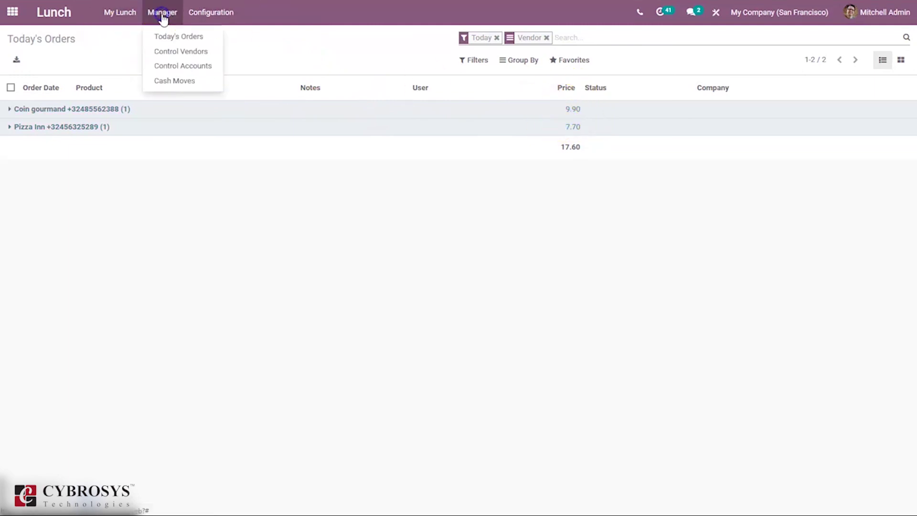
{"action": "left_click", "coordinate": [176, 52]}
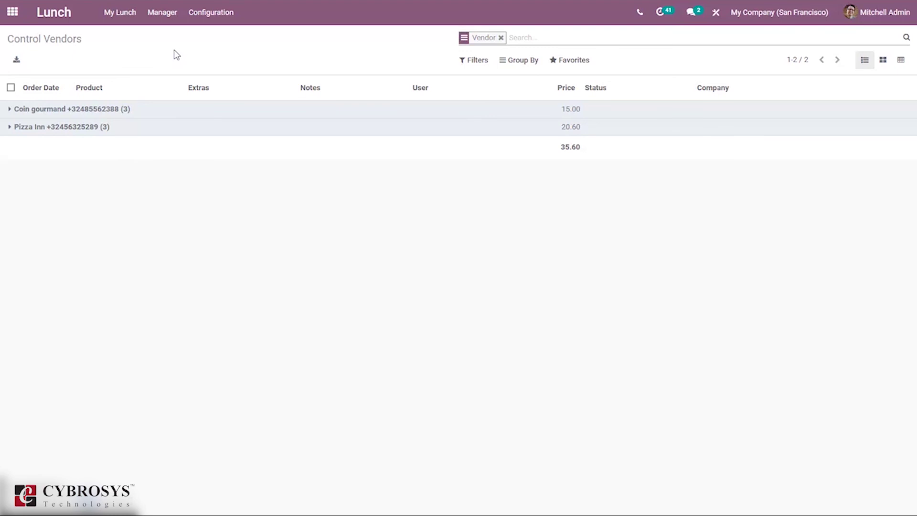
{"action": "left_click", "coordinate": [208, 13]}
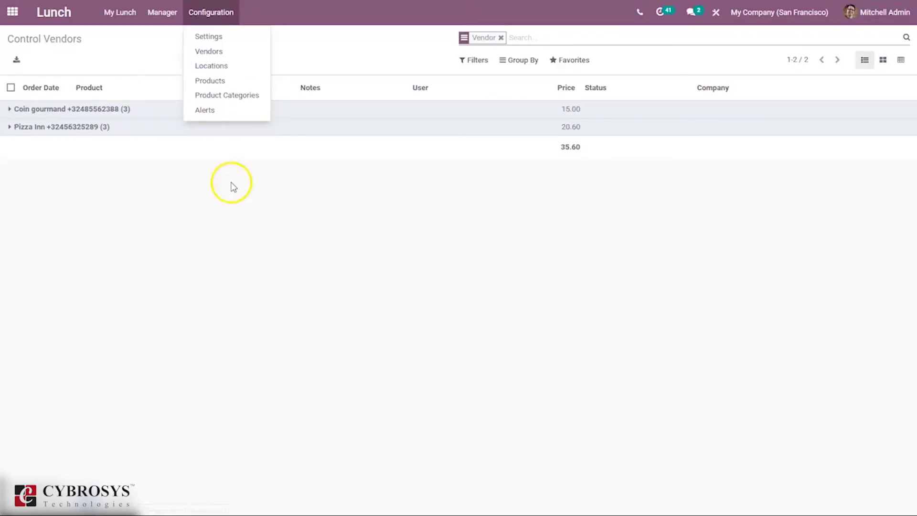
{"action": "left_click", "coordinate": [182, 208]}
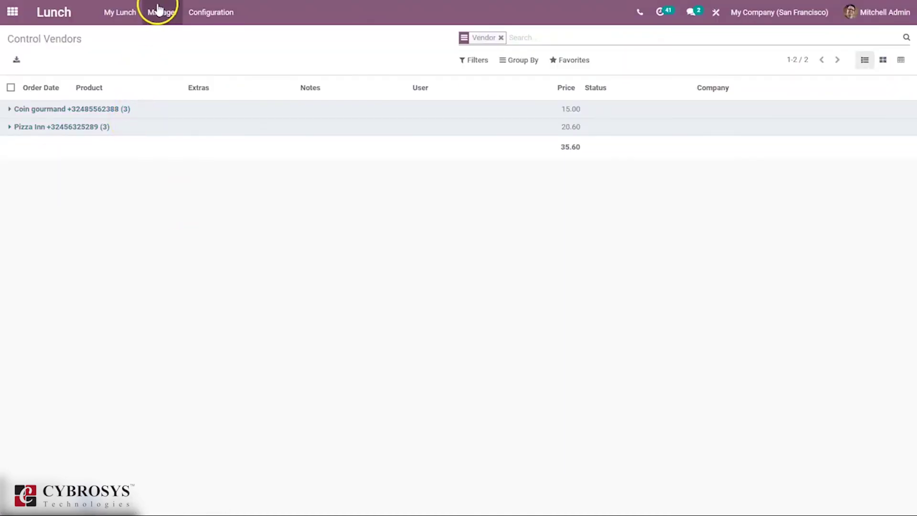
{"action": "left_click", "coordinate": [159, 11]}
Show Control Accounts by employee (46.60 total) and expand the admin user's three entries
{"action": "left_click", "coordinate": [197, 62]}
{"action": "left_click", "coordinate": [14, 127]}
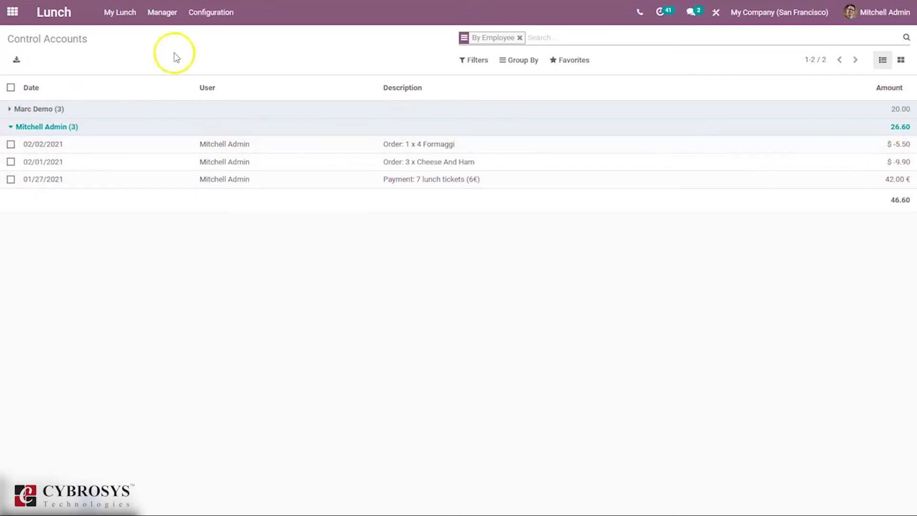
{"action": "left_click", "coordinate": [151, 15]}
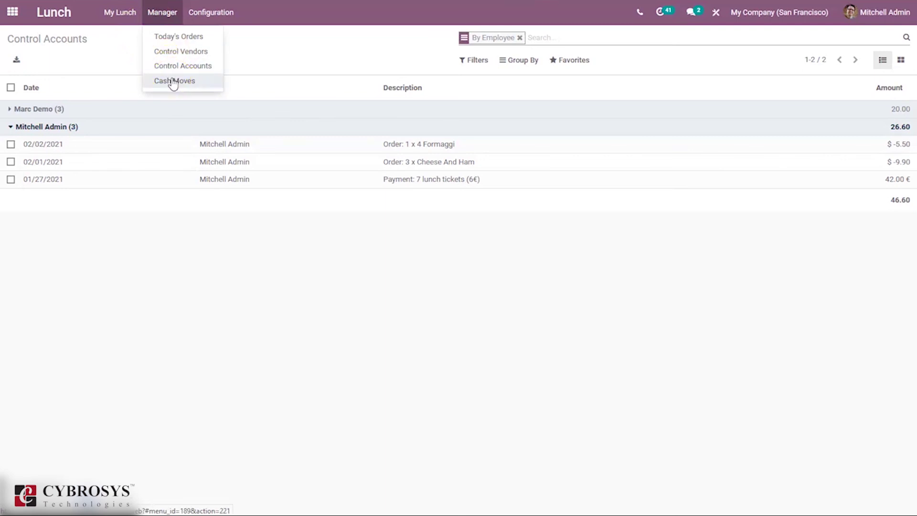
Open the Cash Moves list with its 30.00 and 42.00 lunch-ticket payments totalling 72.00
{"action": "left_click", "coordinate": [173, 81]}
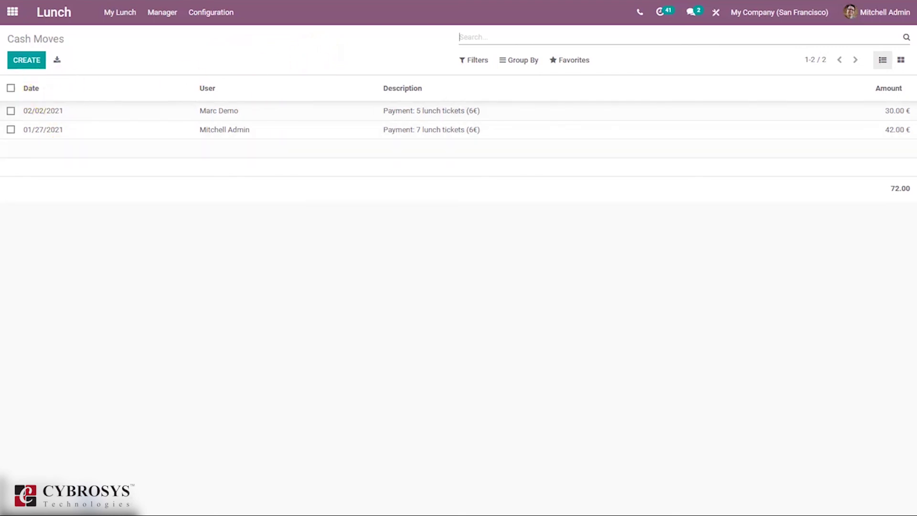
Save a new 50.00 cash move for the admin user, dated 02/01/2021, and return to Cash Moves
{"action": "left_click", "coordinate": [31, 61]}
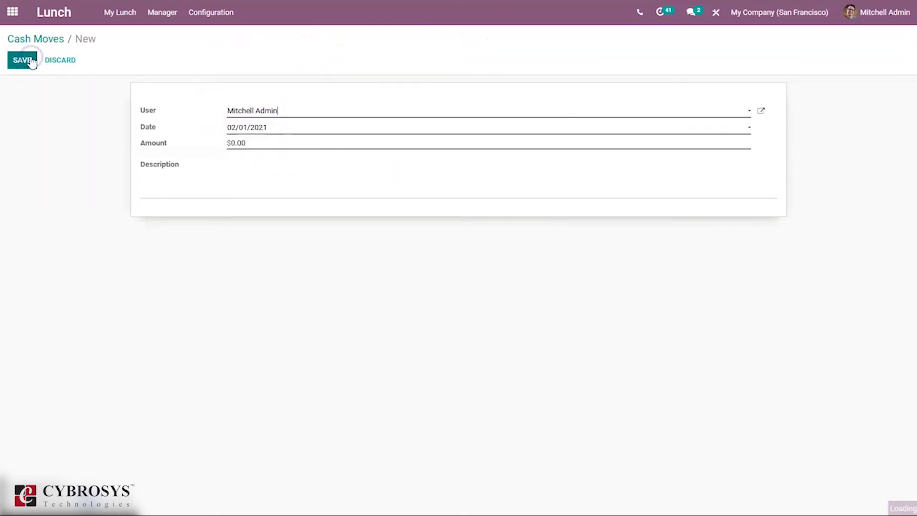
{"action": "left_click", "coordinate": [237, 142]}
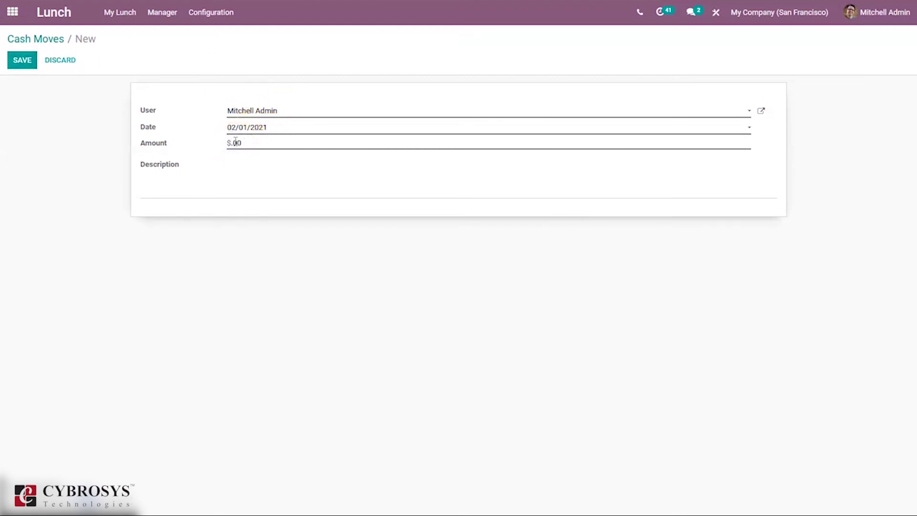
{"action": "type", "text": "50"}
{"action": "left_click", "coordinate": [22, 61]}
{"action": "left_click", "coordinate": [44, 37]}
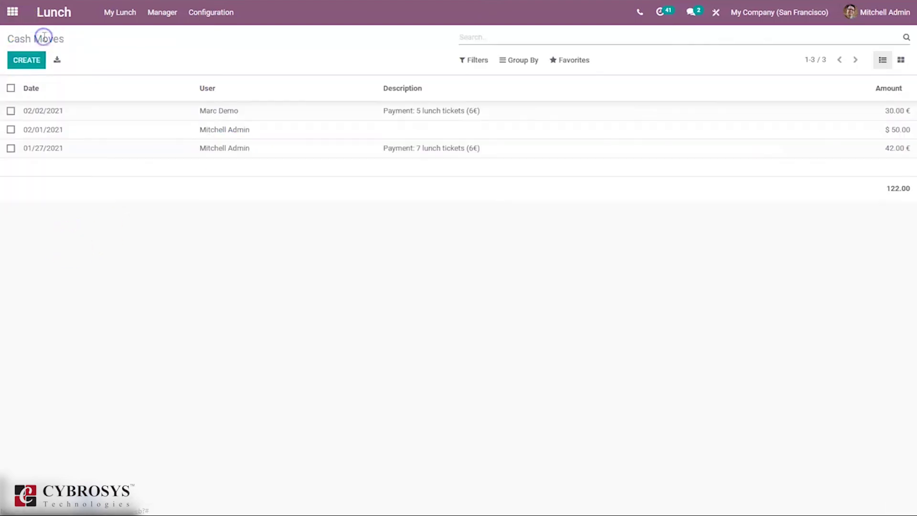